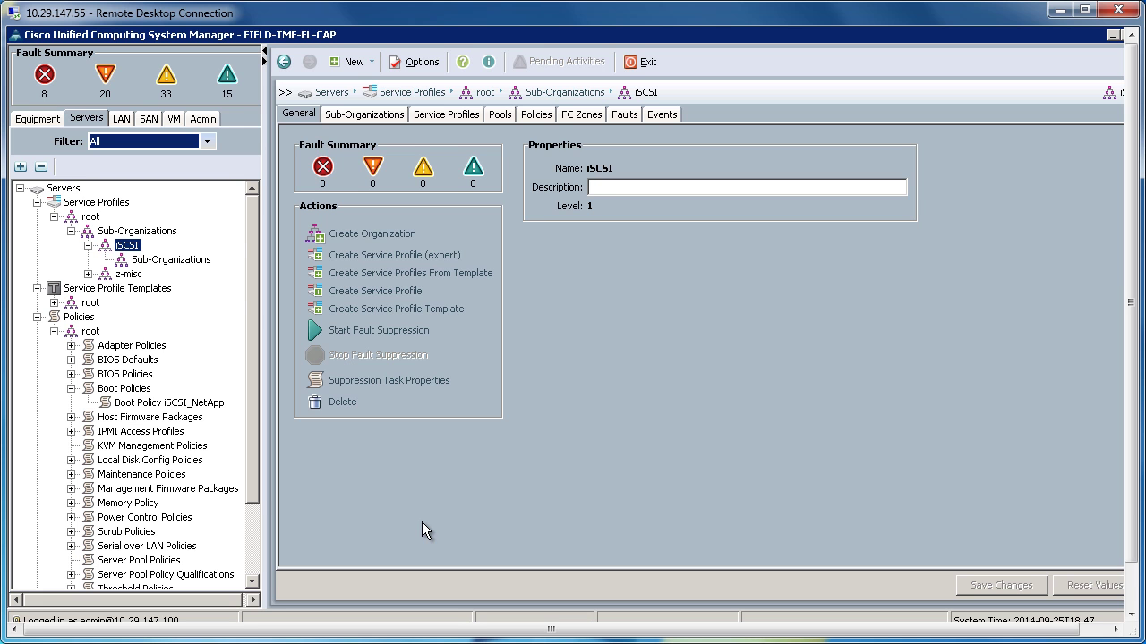
Examine the Fabric A and Fabric B VLANs, the iSCSI_win12_bfs LAN connectivity policy and the two iSCSI IP pools.
left_click(121, 119)
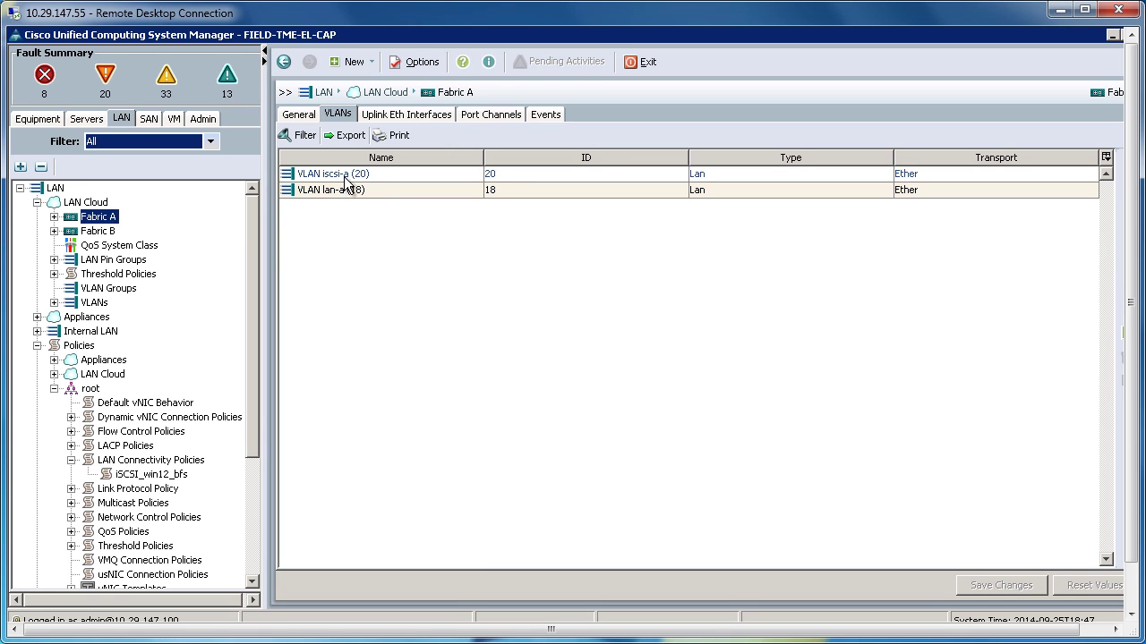
left_click(102, 235)
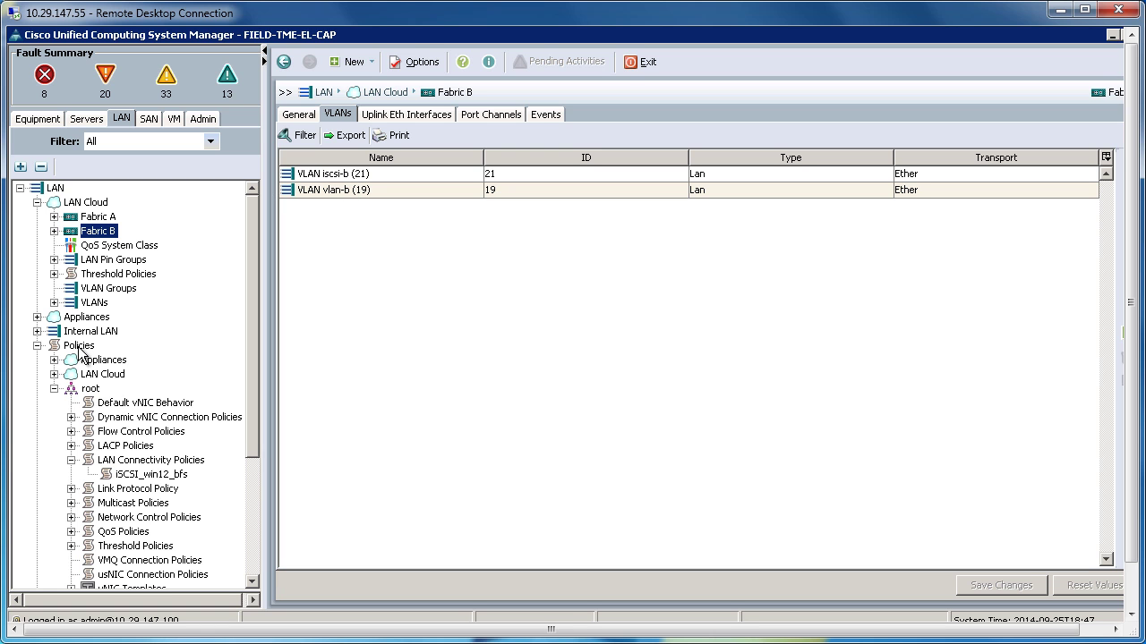
left_click(141, 477)
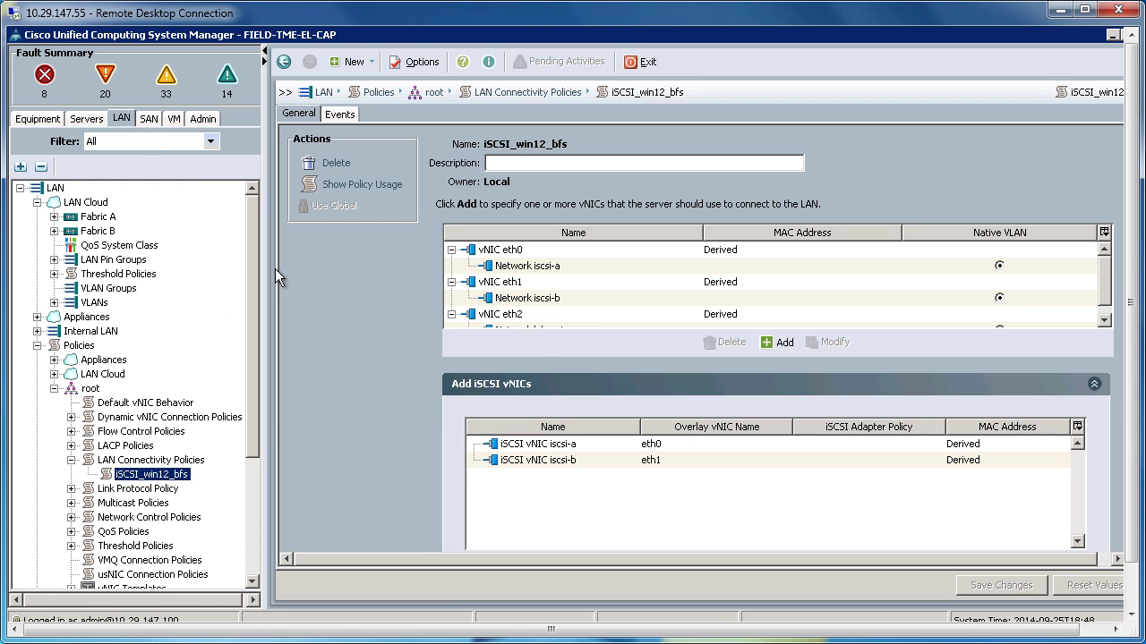
left_click_drag(253, 275, 249, 477)
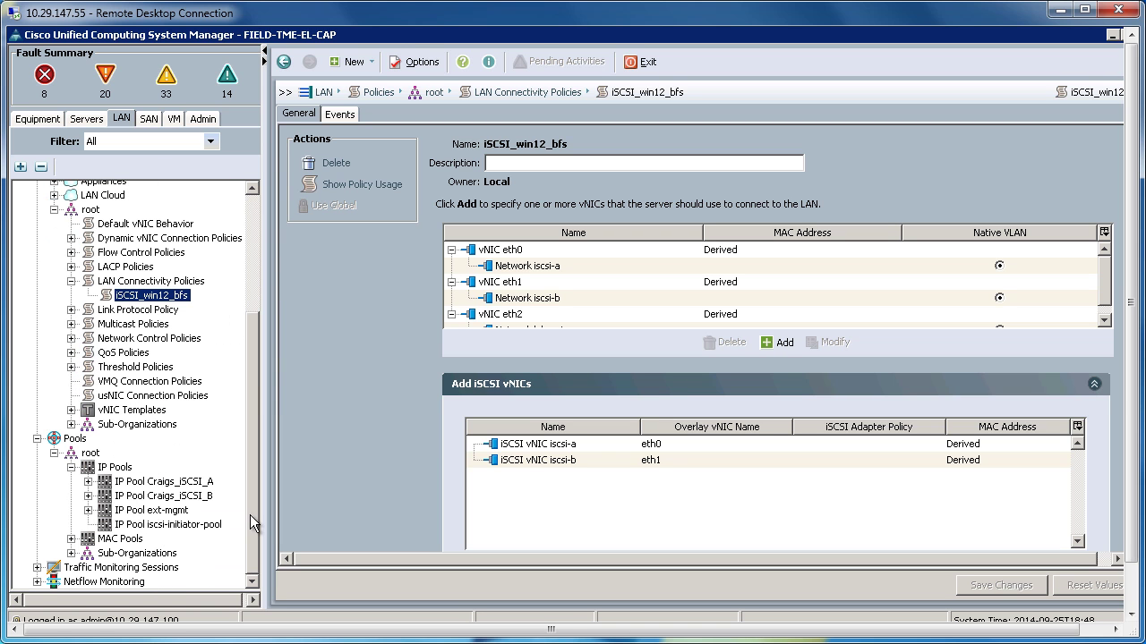
left_click(166, 481)
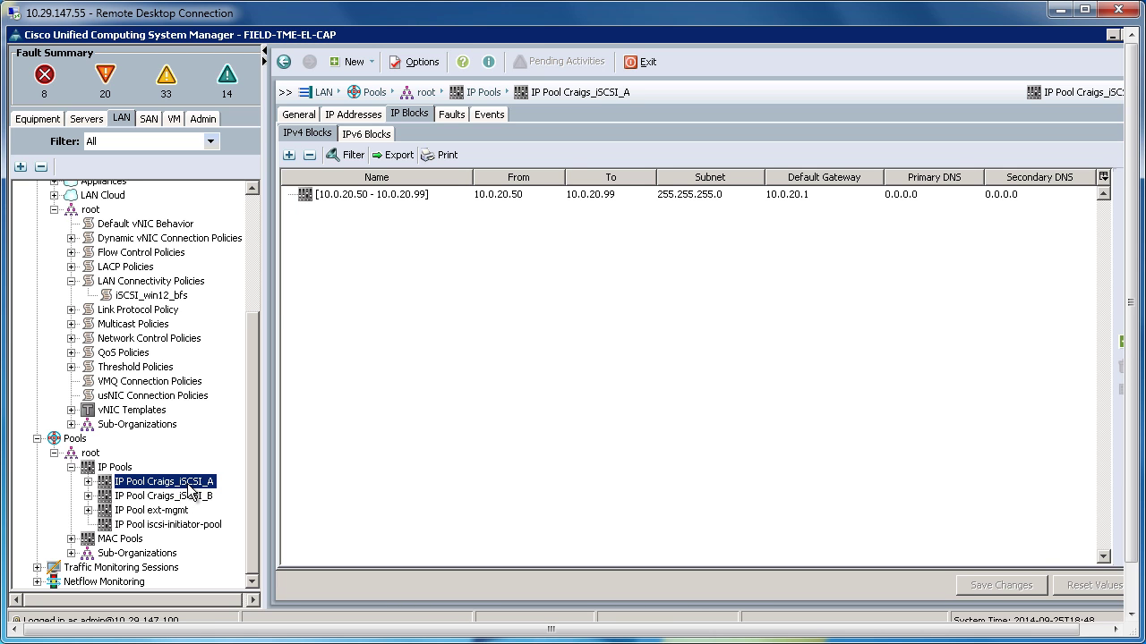
left_click(194, 498)
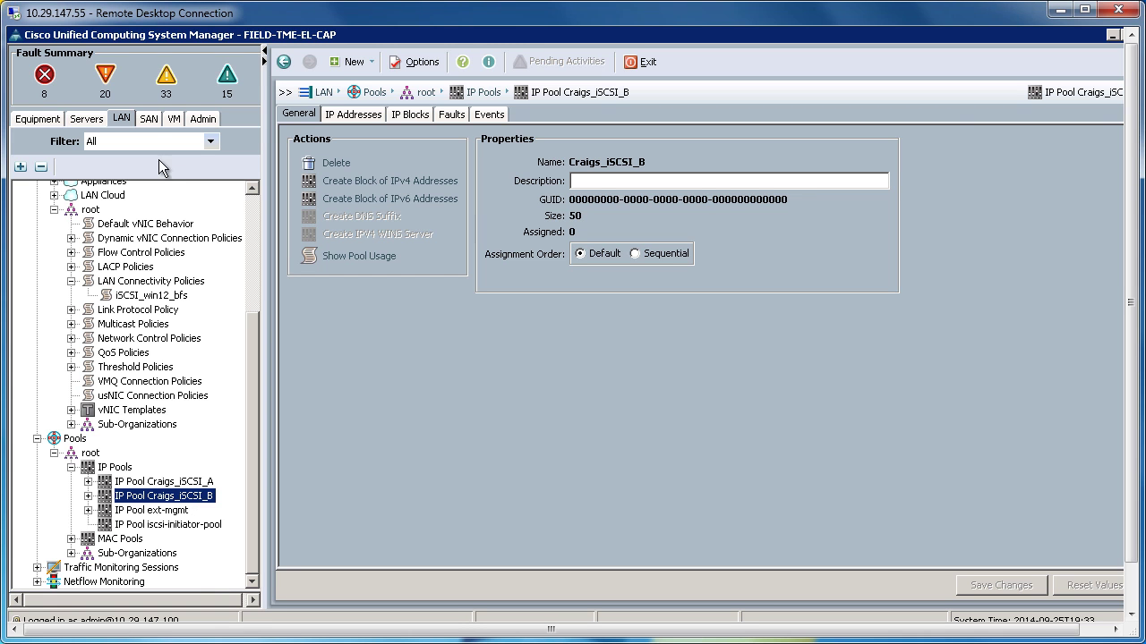
Examine the iSCSI IQN pool's prefix and IQN blocks, and the boot order of the iSCSI_NetApp boot policy.
left_click(149, 120)
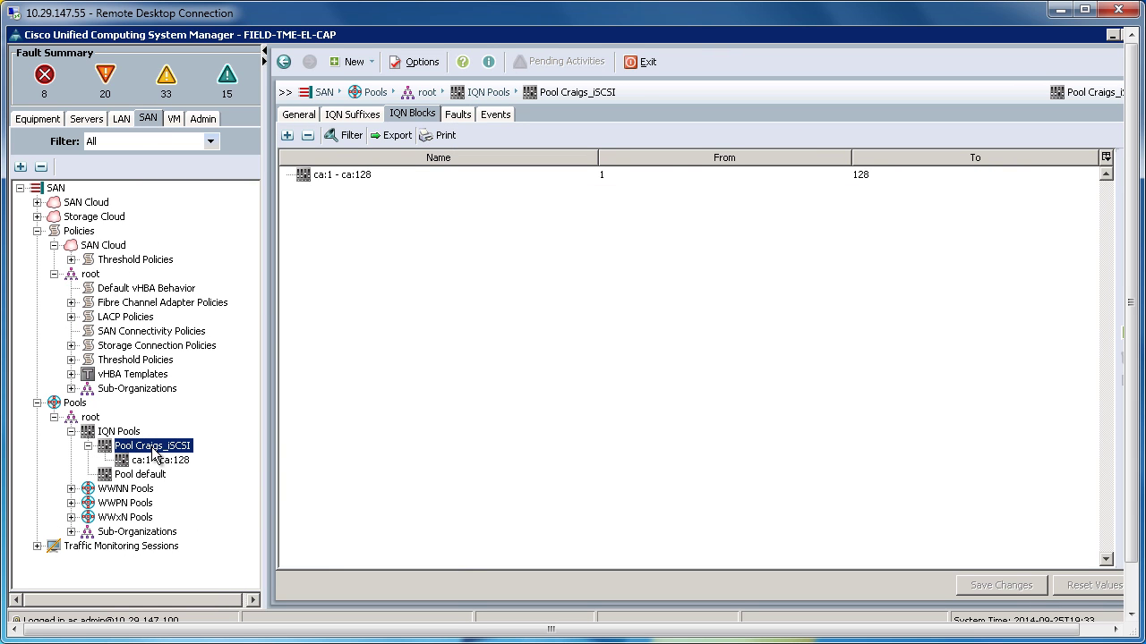
left_click(299, 117)
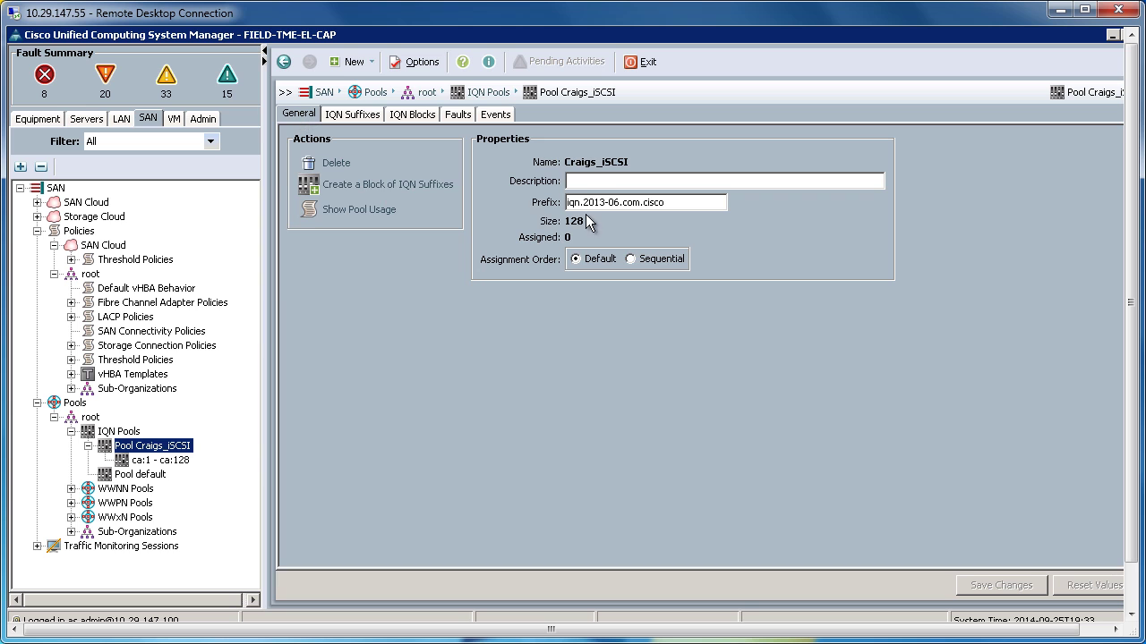
left_click(403, 114)
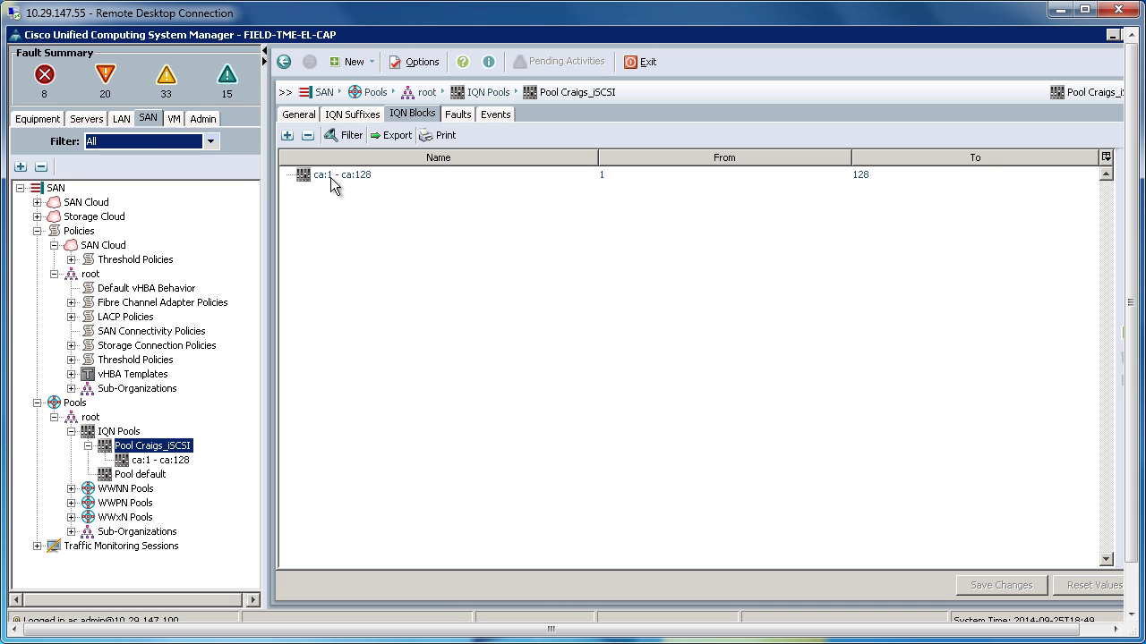
left_click(78, 120)
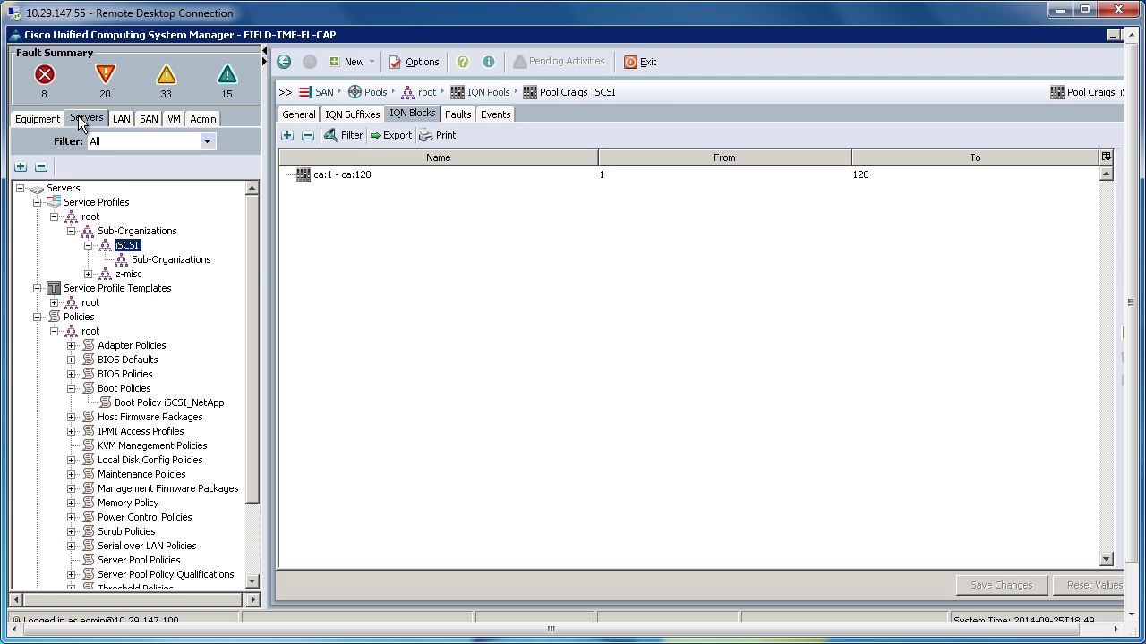
left_click(178, 409)
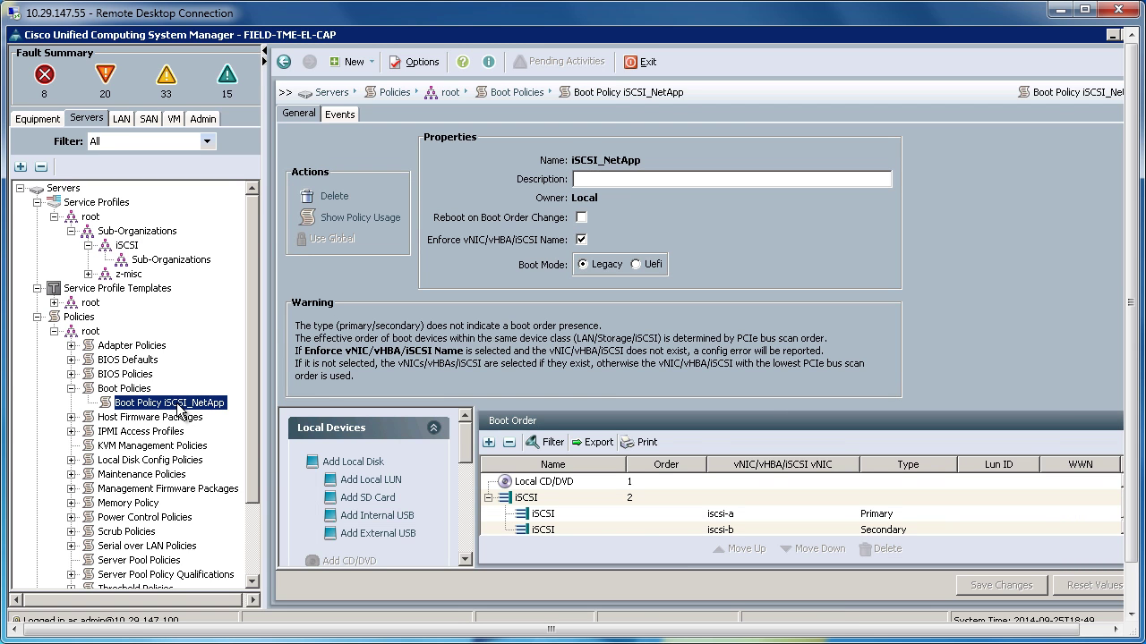
scroll(635, 494, "down", 1)
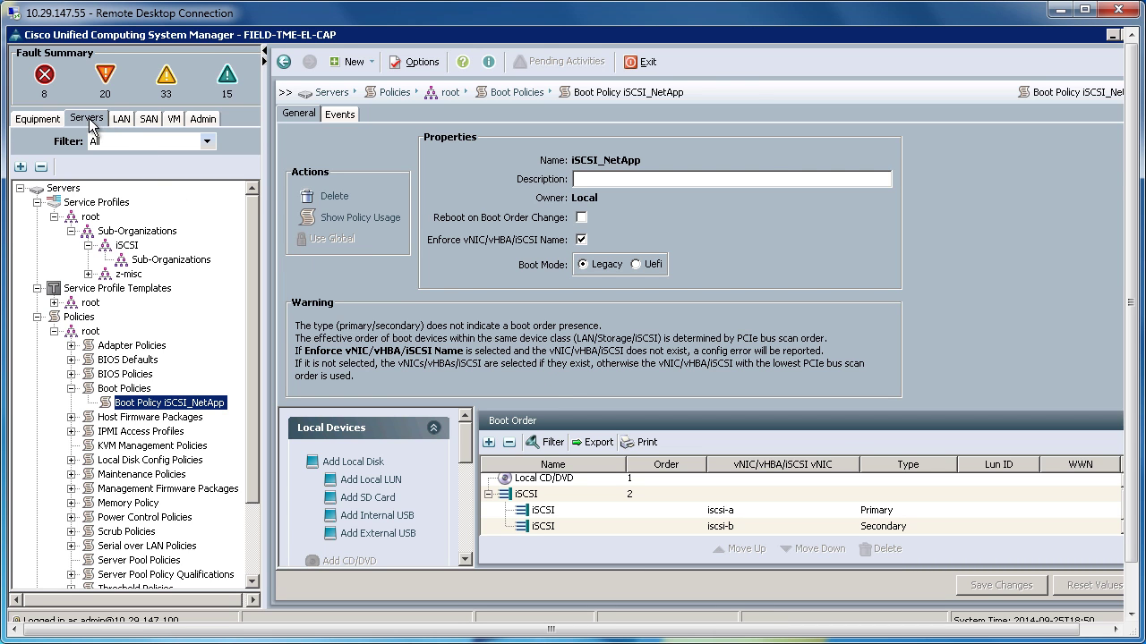
Start an expert service profile in the iSCSI sub-organization, name it iscsi_win12_bfs and proceed to its networking settings.
left_click(130, 249)
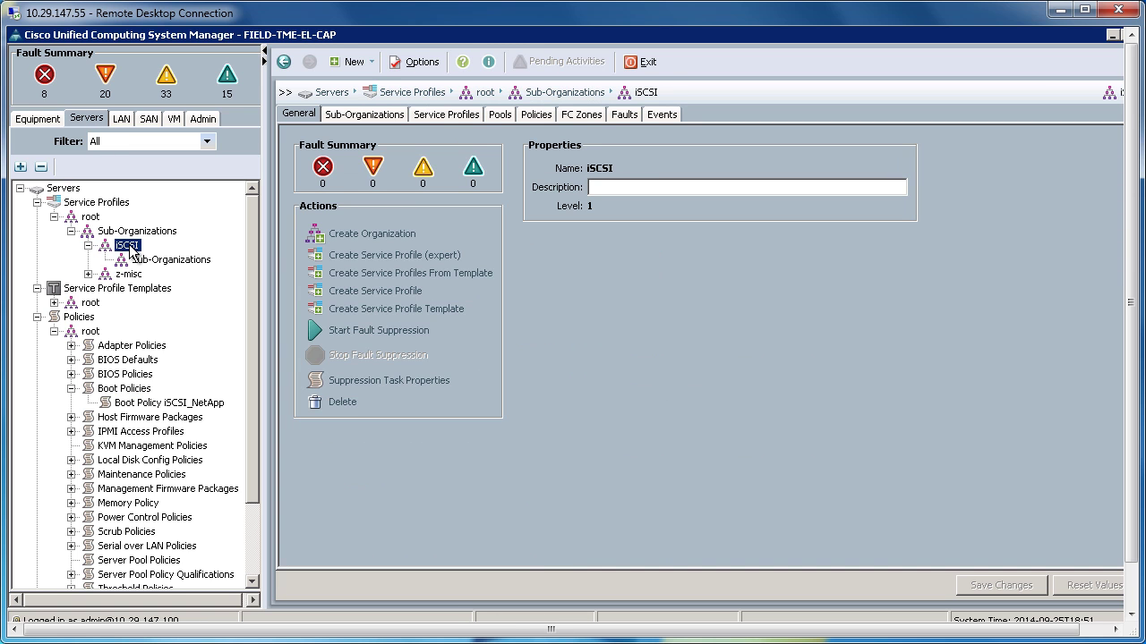
left_click(355, 258)
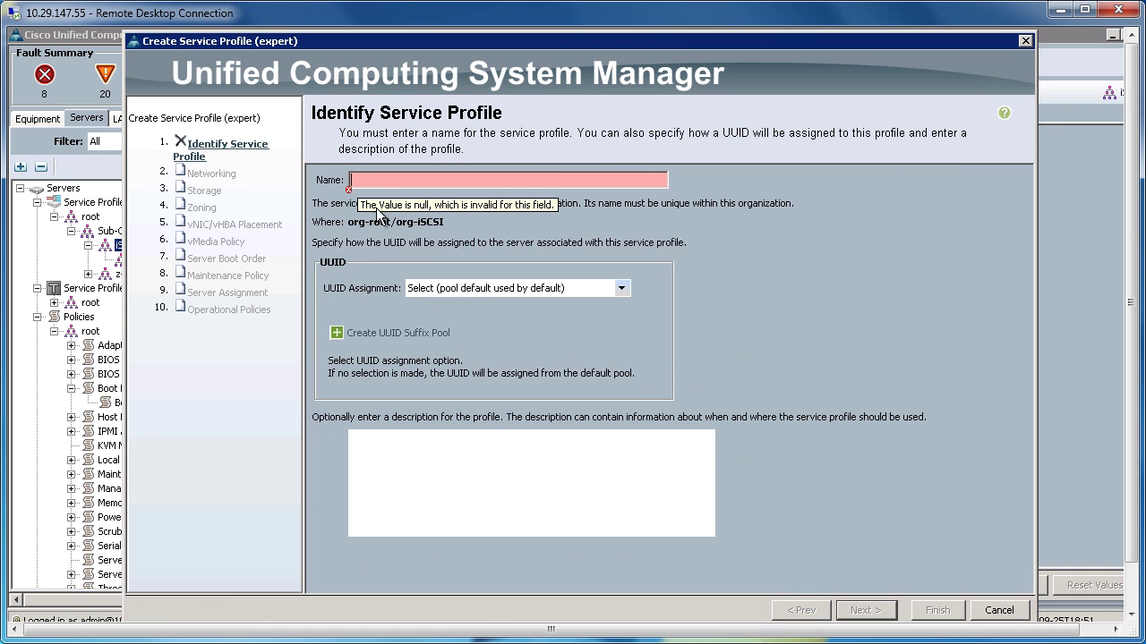
left_click(380, 180)
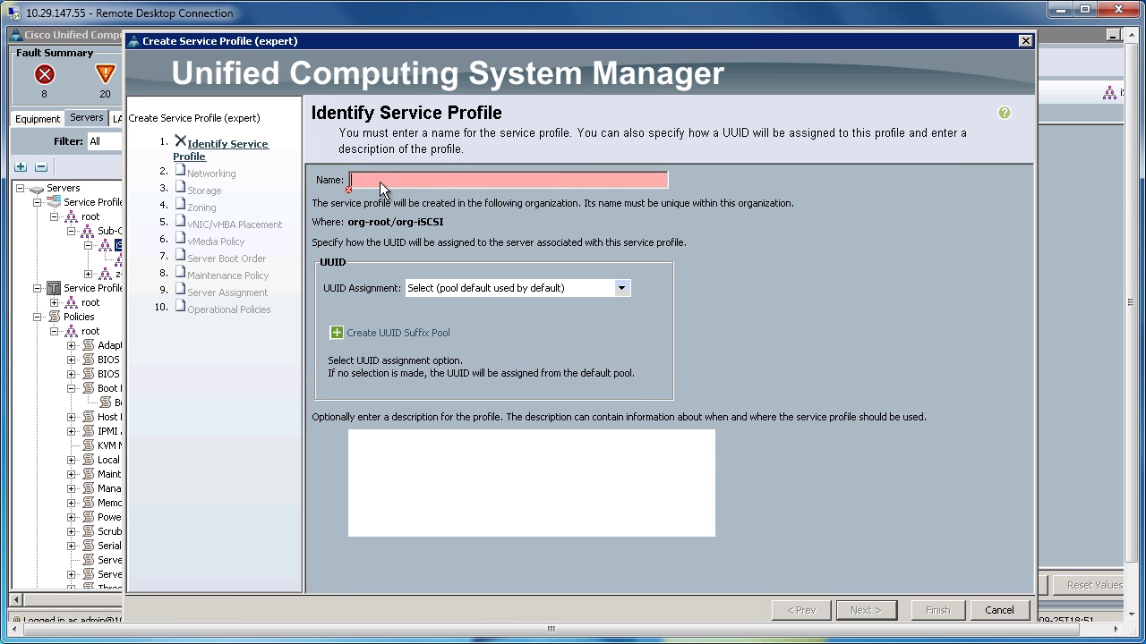
type("iscsi_win12")
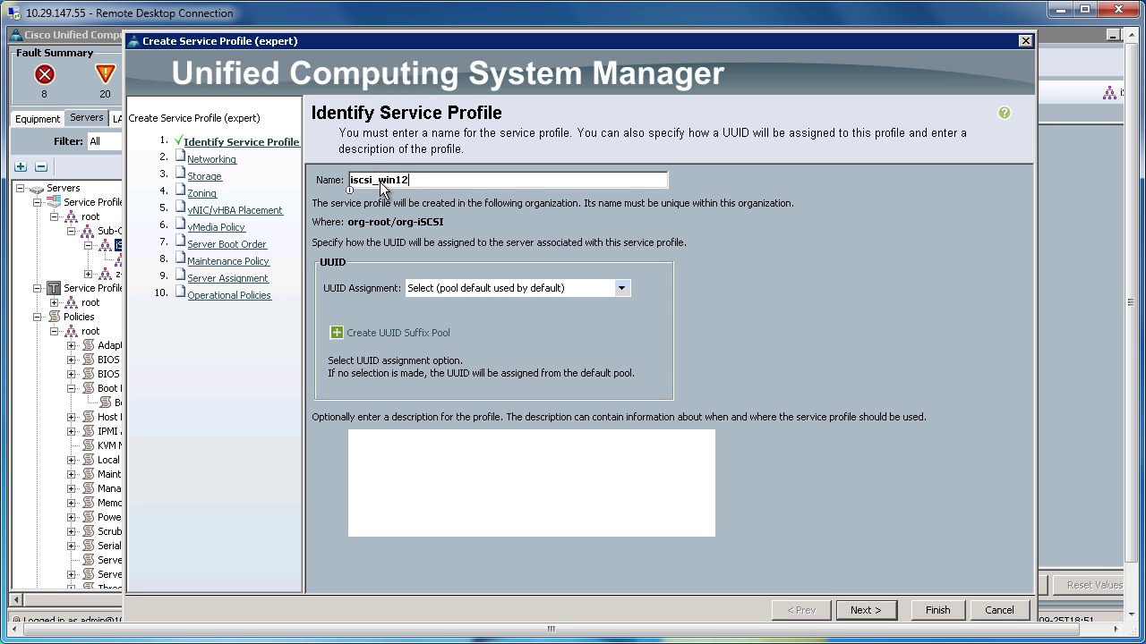
type("_bfs")
left_click(875, 610)
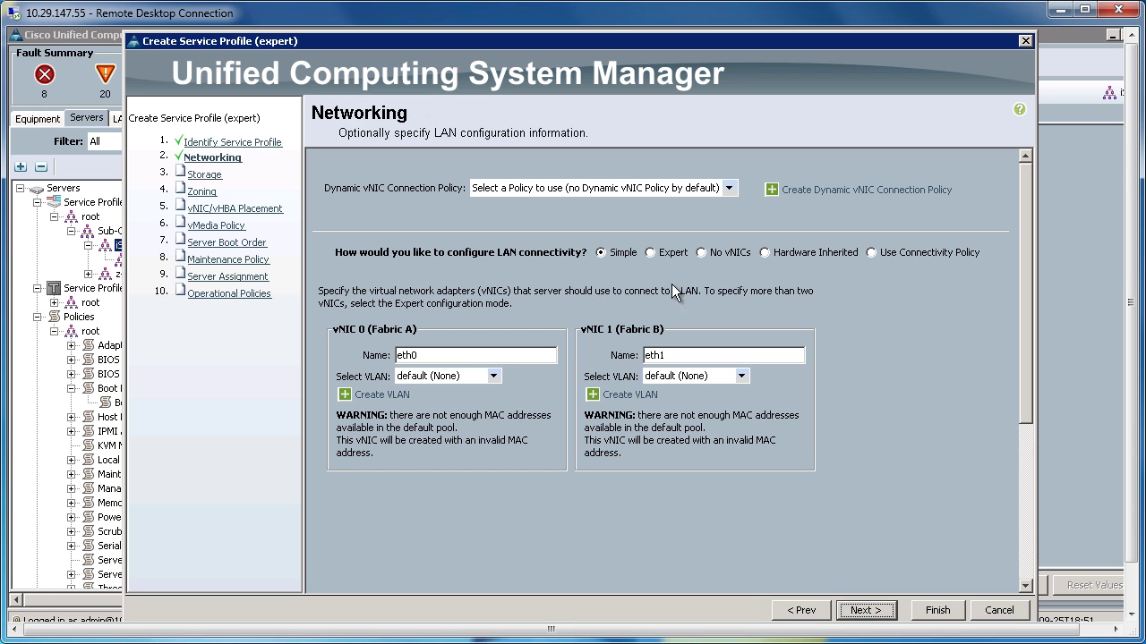
Configure networking with the iSCSI_win12_bfs LAN connectivity policy and assign the initiator name from the iSCSI domain pool.
left_click(870, 252)
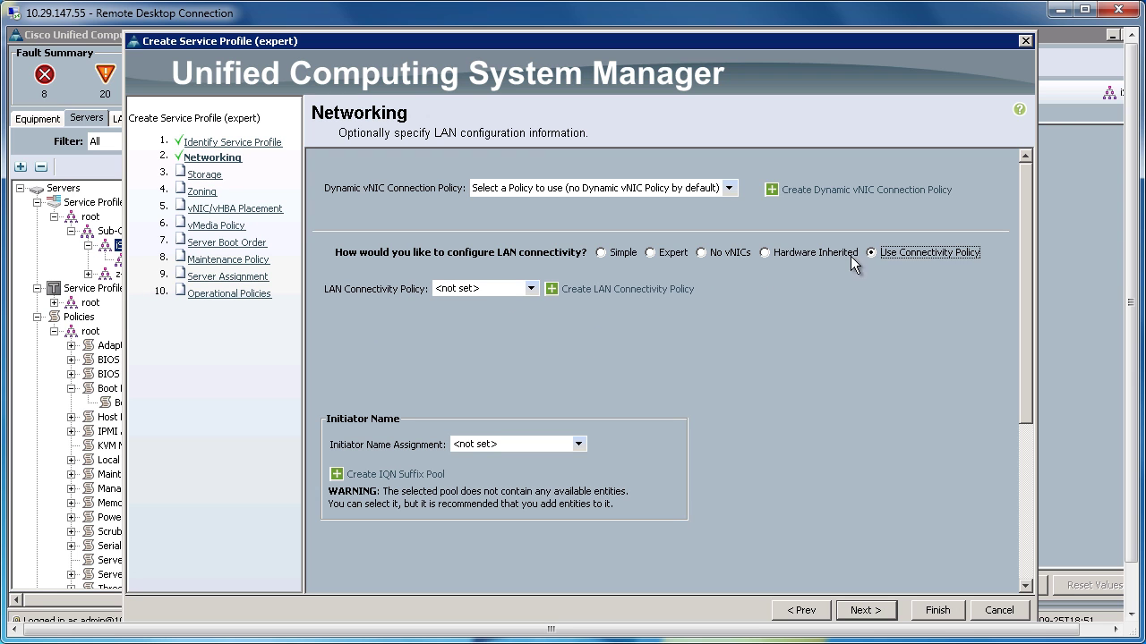
left_click(532, 288)
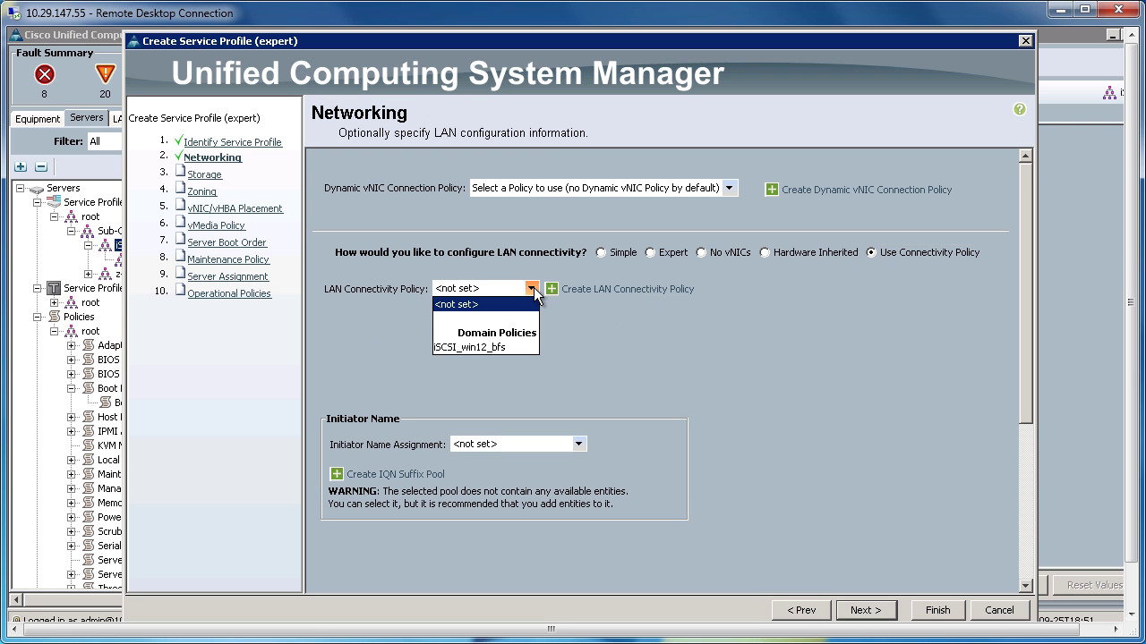
left_click(507, 351)
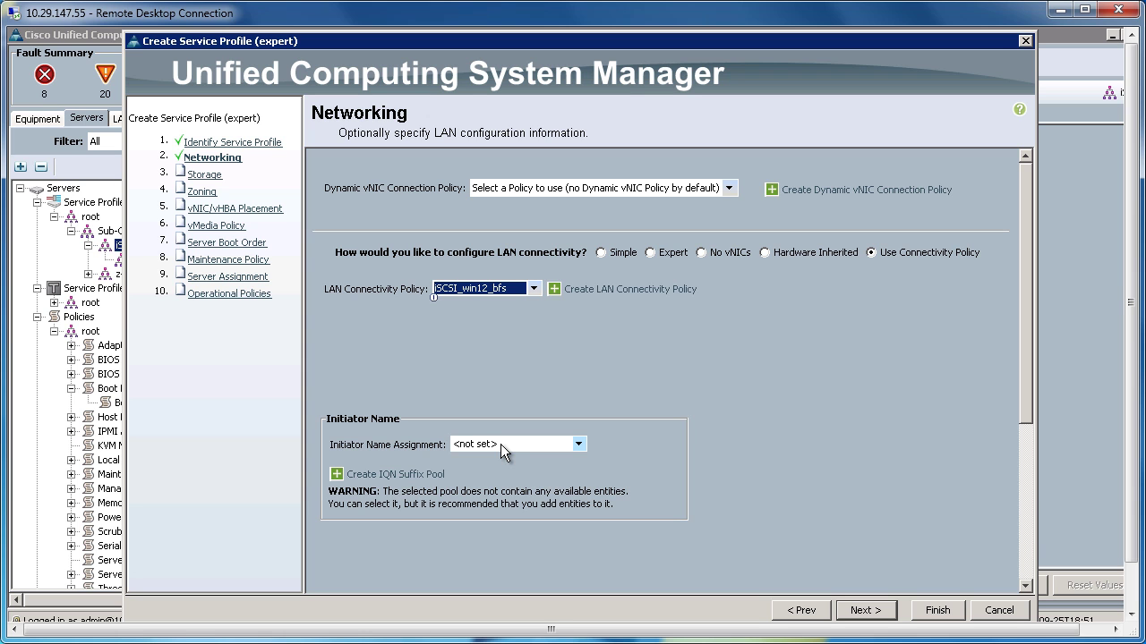
left_click(579, 444)
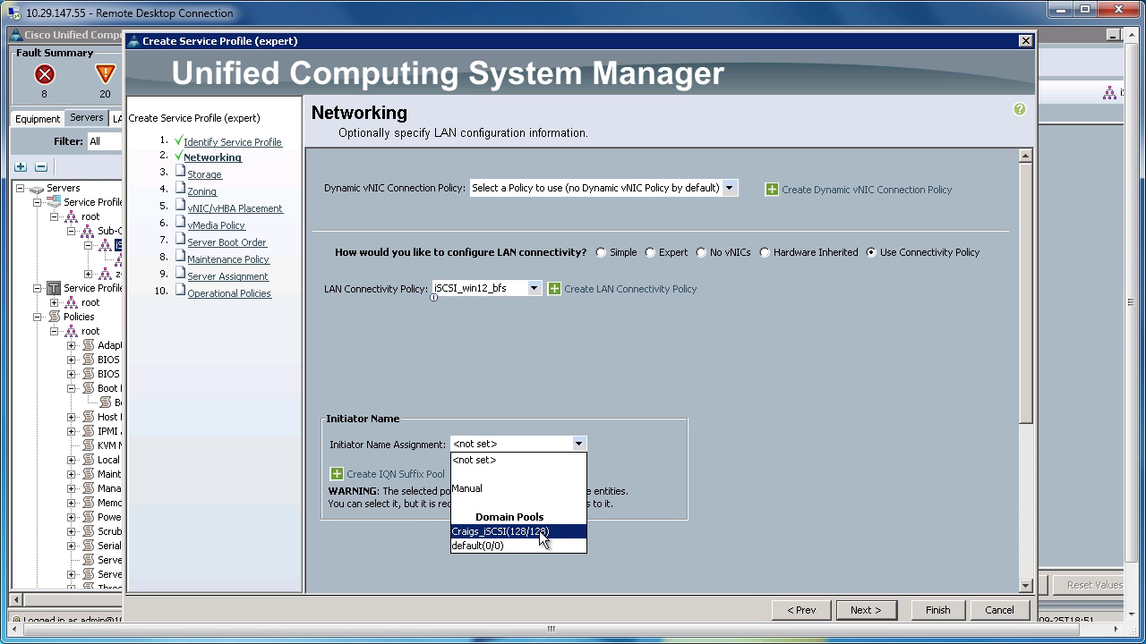
left_click(528, 532)
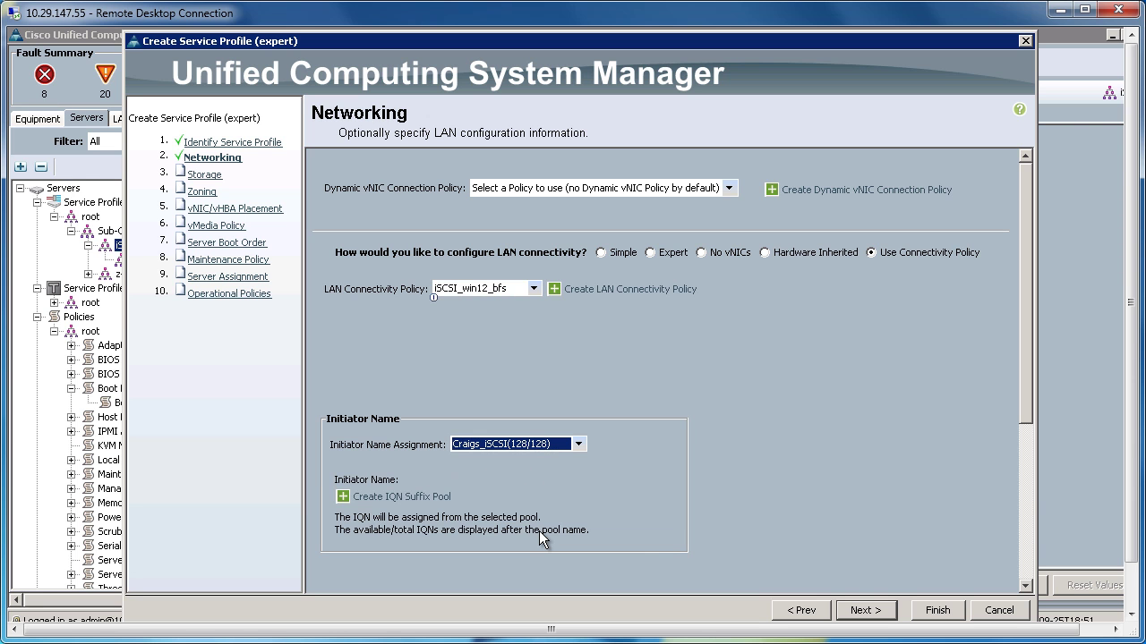
left_click(877, 613)
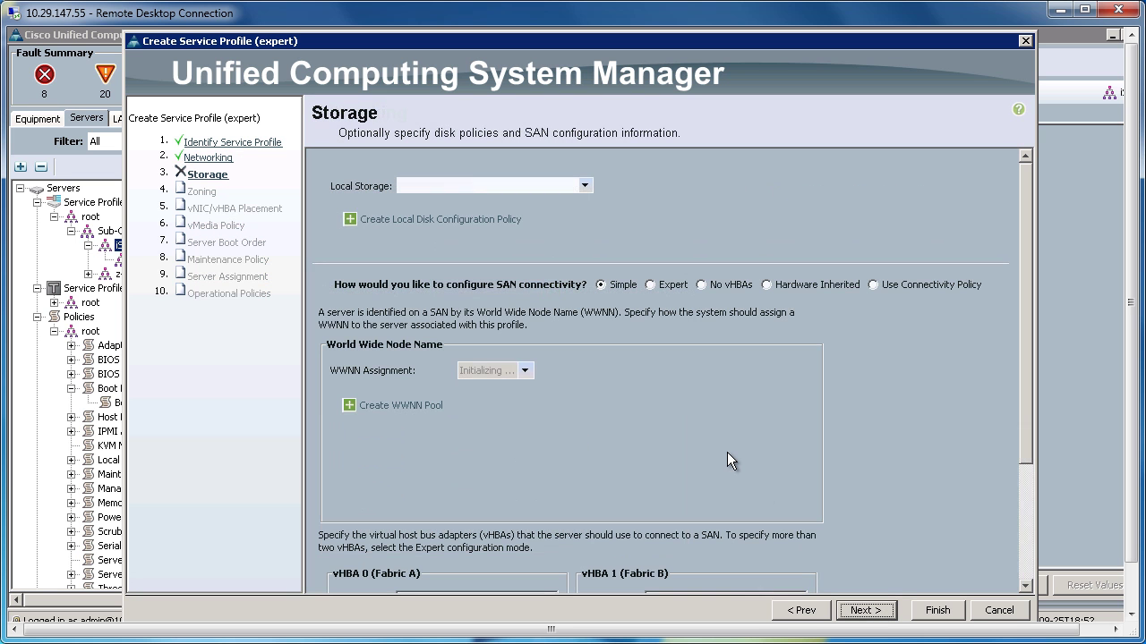
Set SAN connectivity to No vHBAs and accept the defaults for zoning, vNIC/vHBA placement and vMedia policy.
left_click(702, 285)
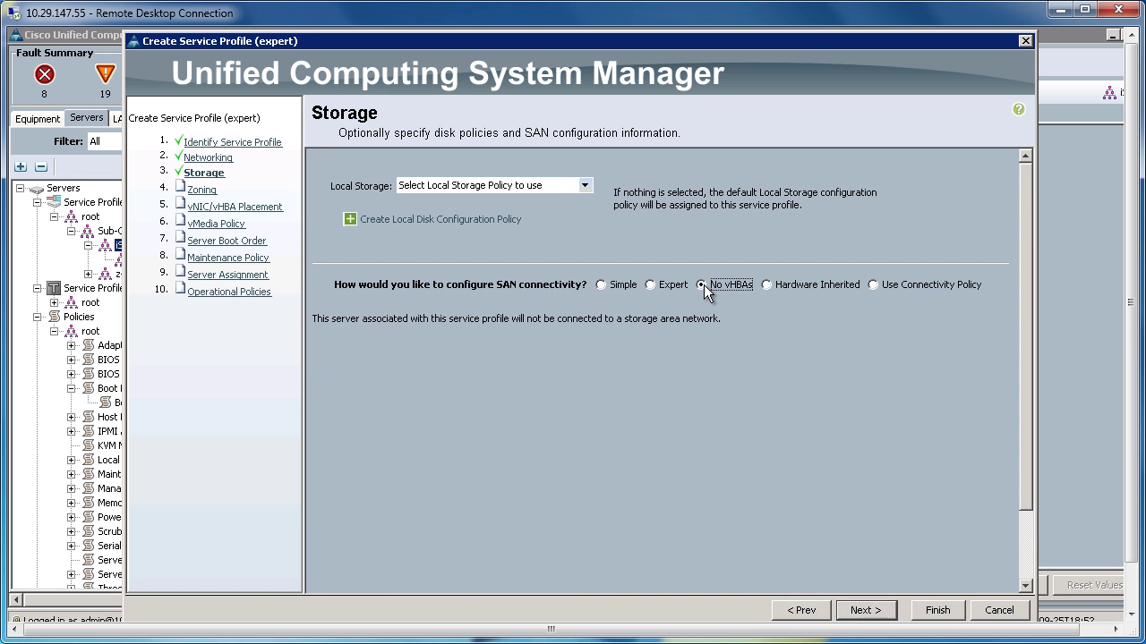
left_click(870, 611)
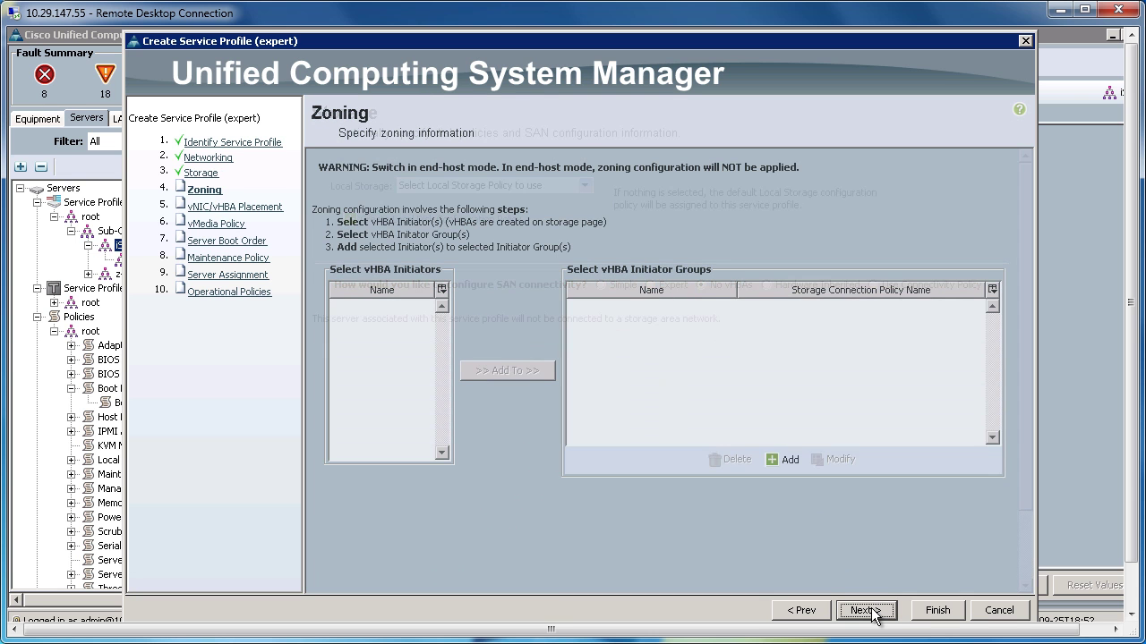
left_click(864, 611)
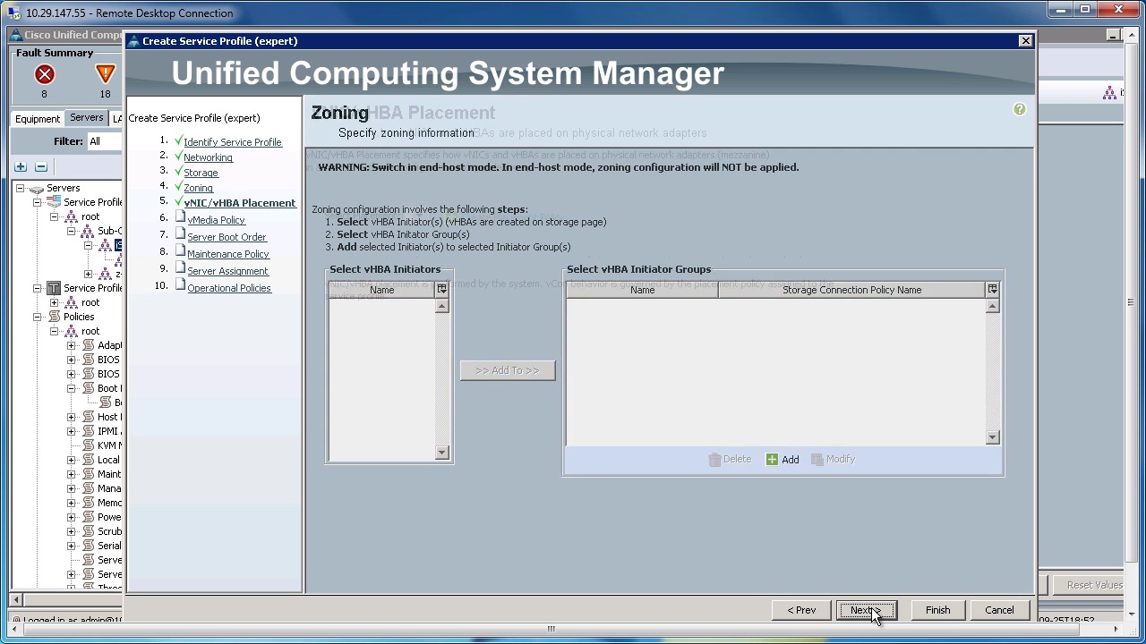
left_click(866, 610)
left_click(866, 611)
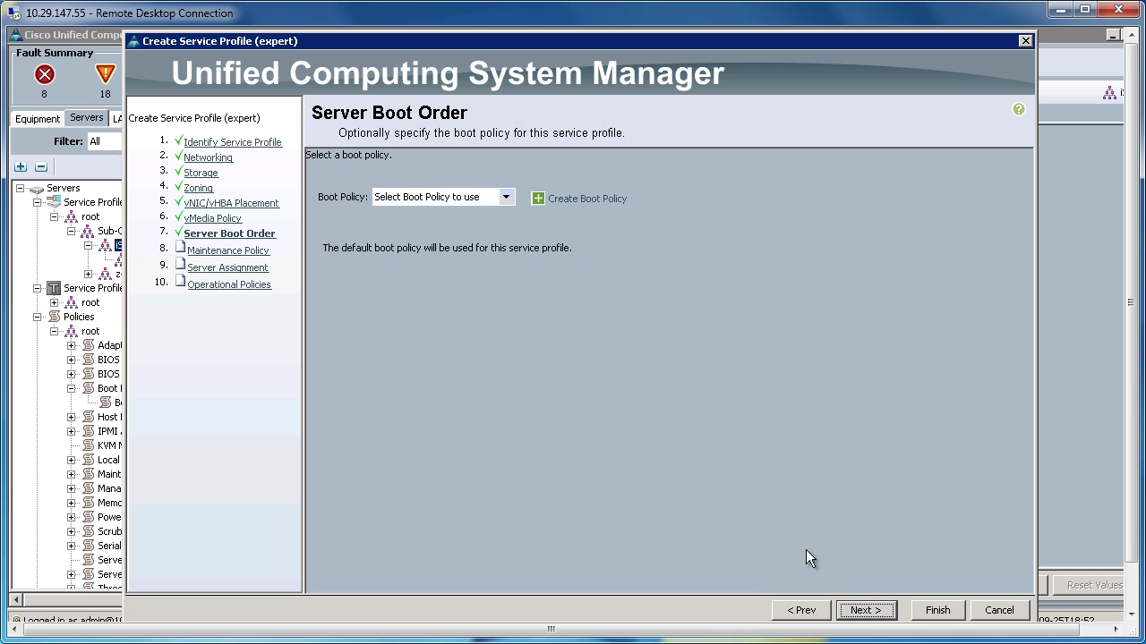
left_click(507, 198)
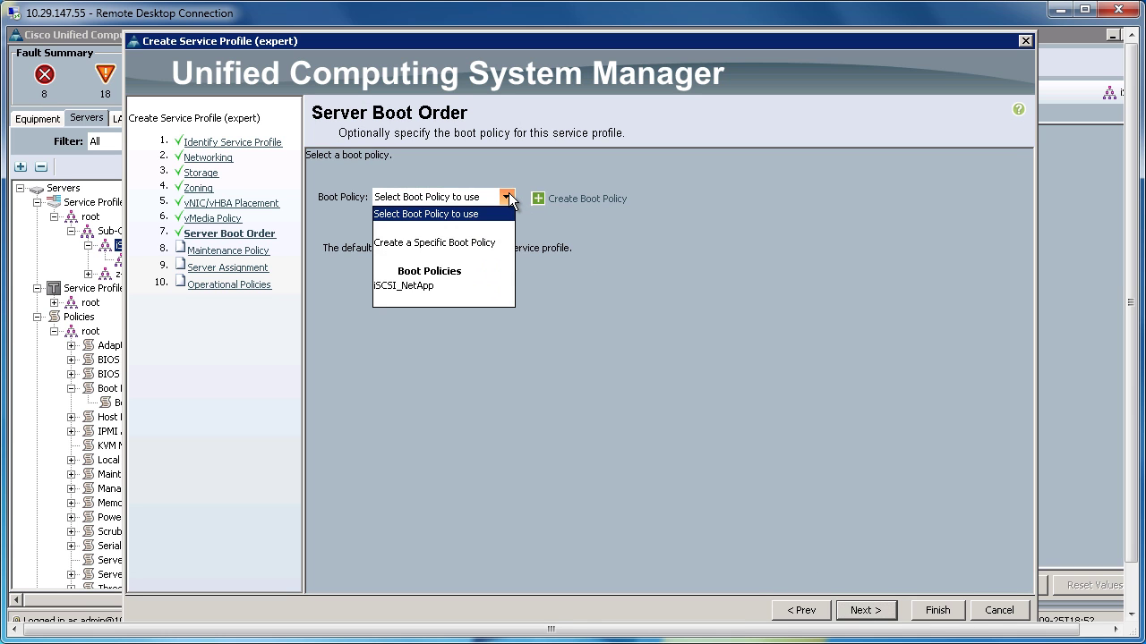
left_click(493, 244)
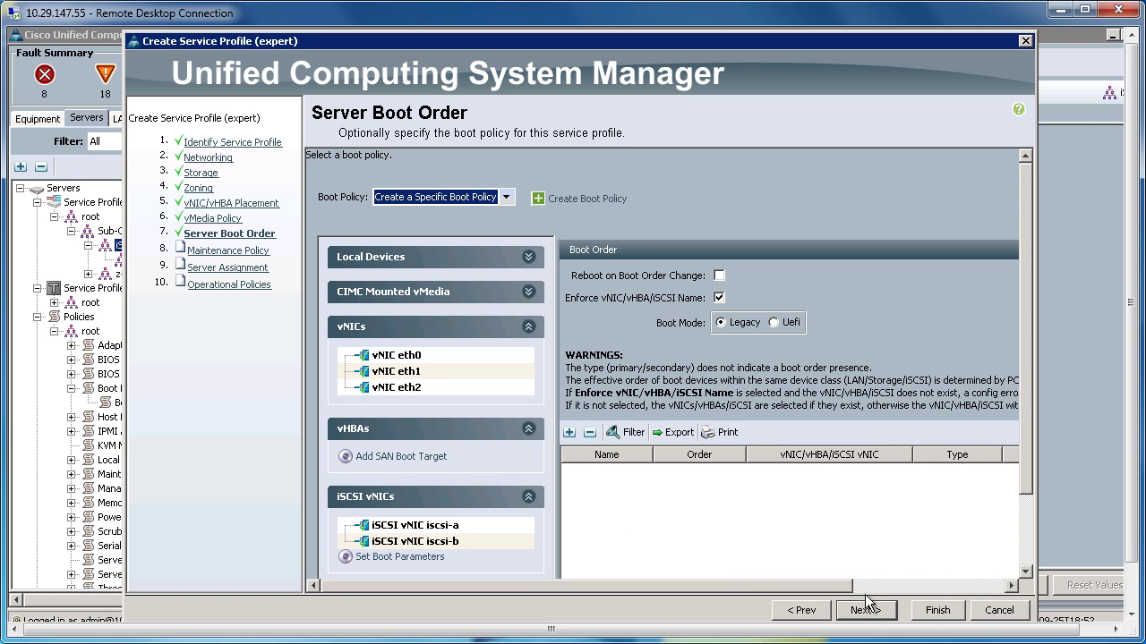
left_click(1022, 526)
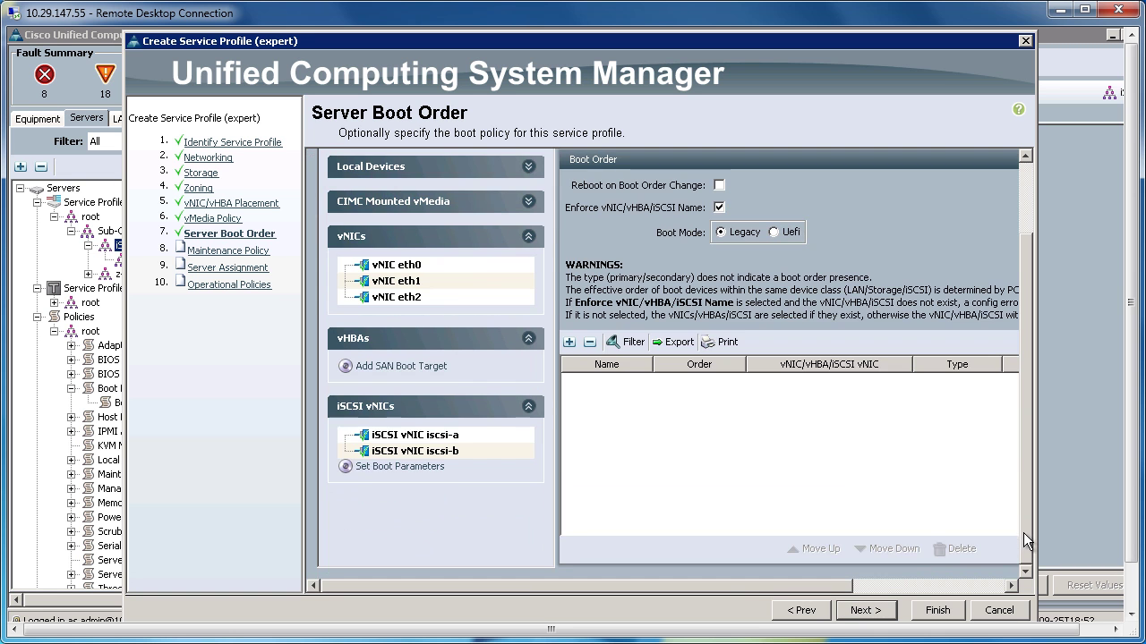
scroll(1016, 279, "up", 3)
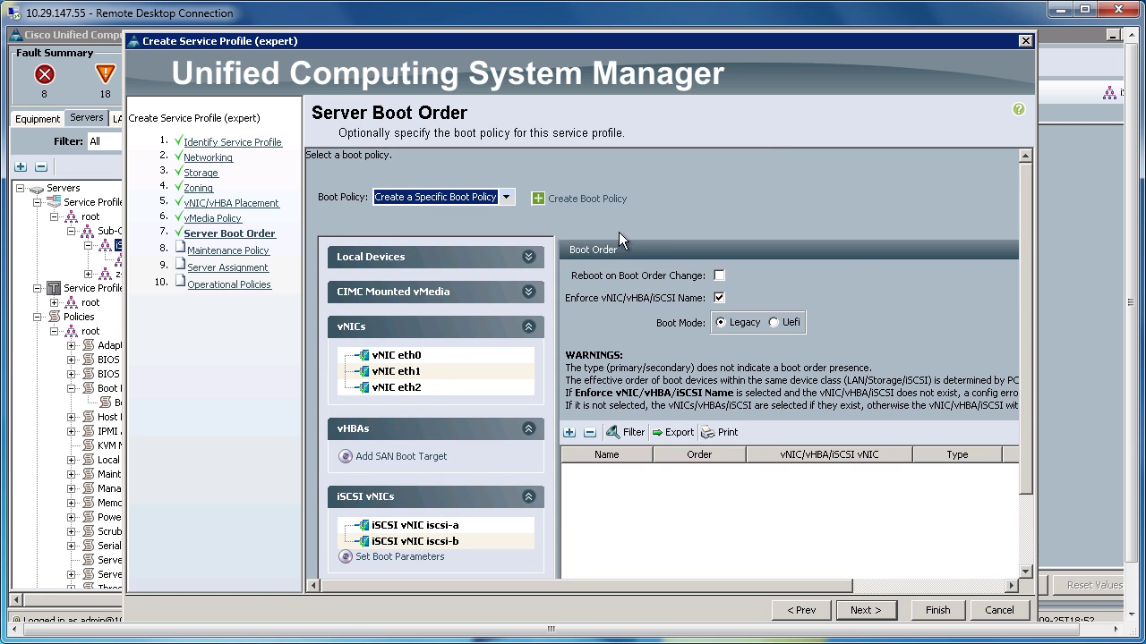
Set the service profile's boot policy to iSCSI_NetApp.
left_click(506, 197)
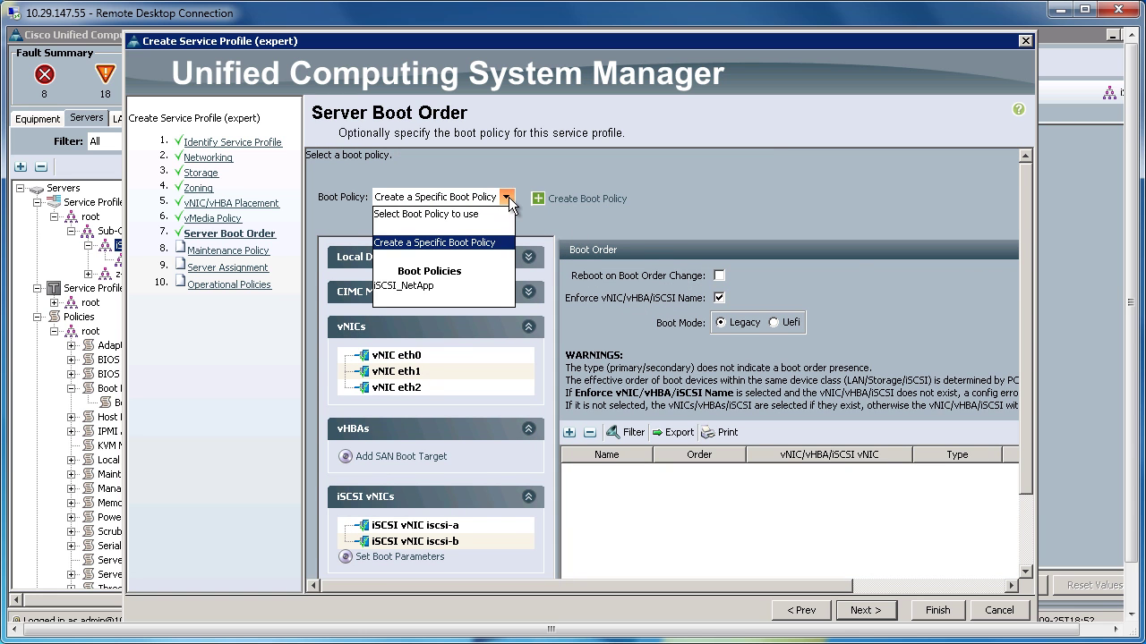
left_click(436, 288)
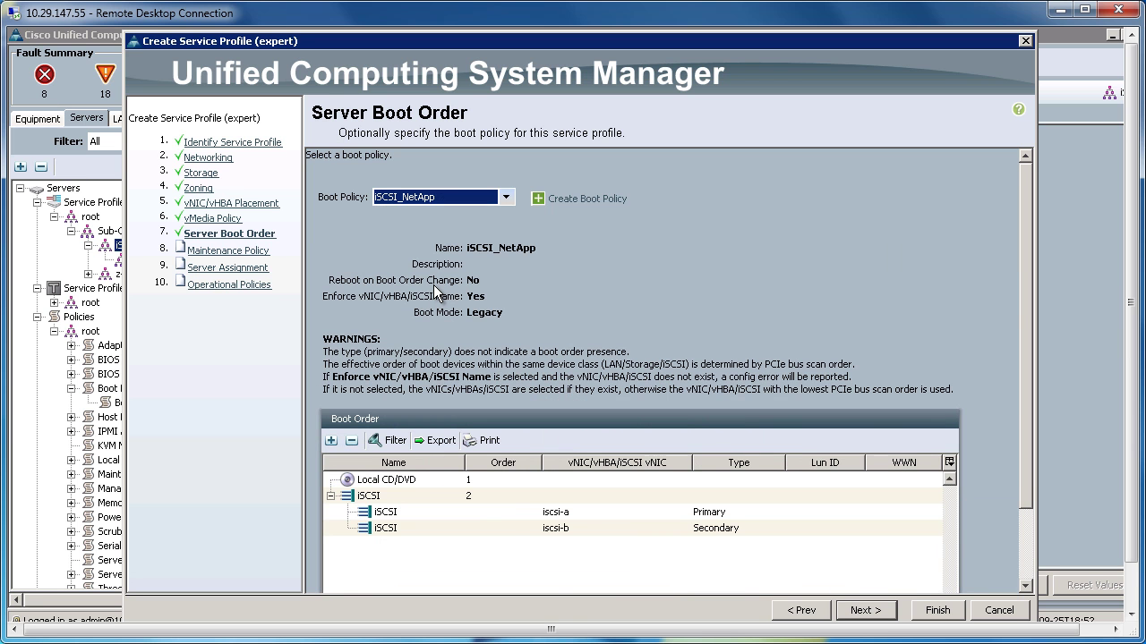
Open the iSCSI boot parameters of the primary vNIC iscsi-a and assign its initiator IP address from the iSCSI_A domain pool.
left_click(1026, 518)
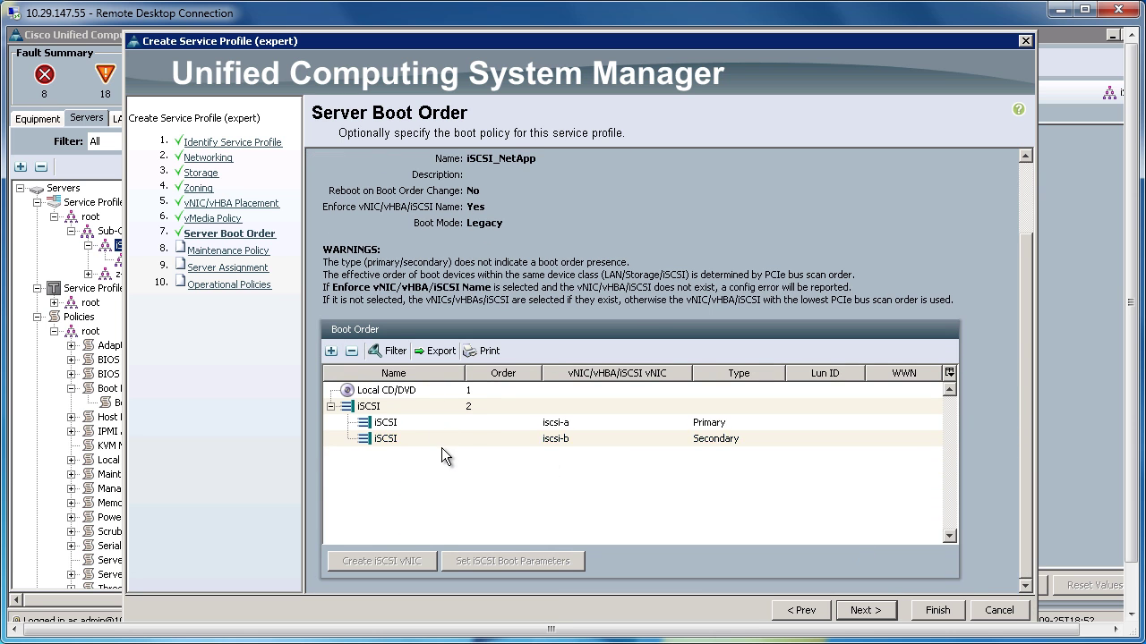
left_click(431, 424)
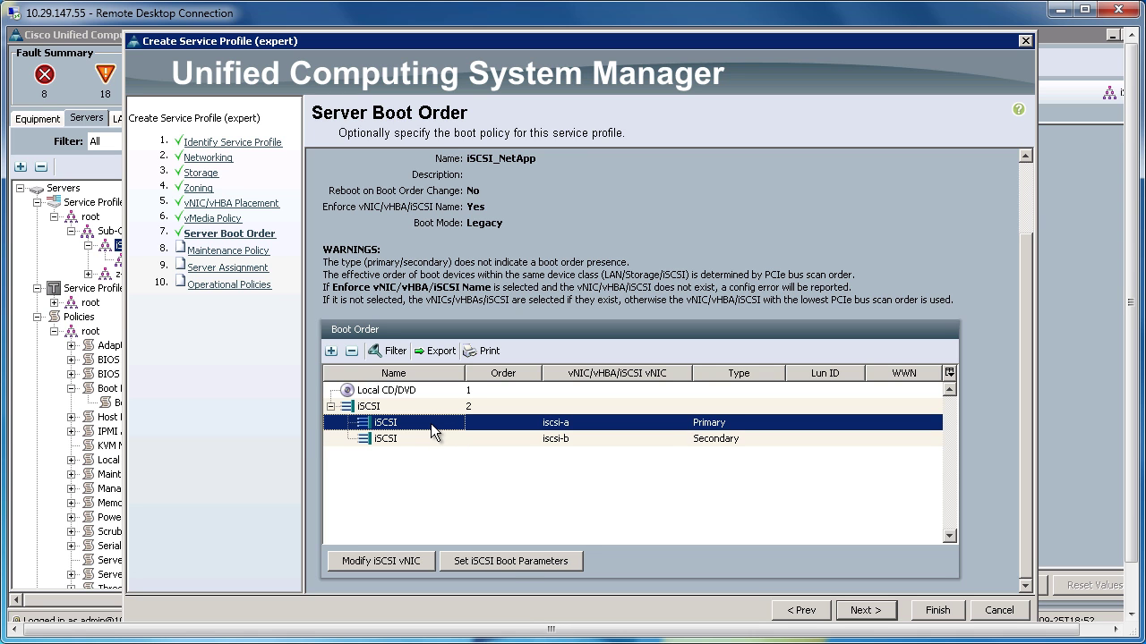
left_click(515, 561)
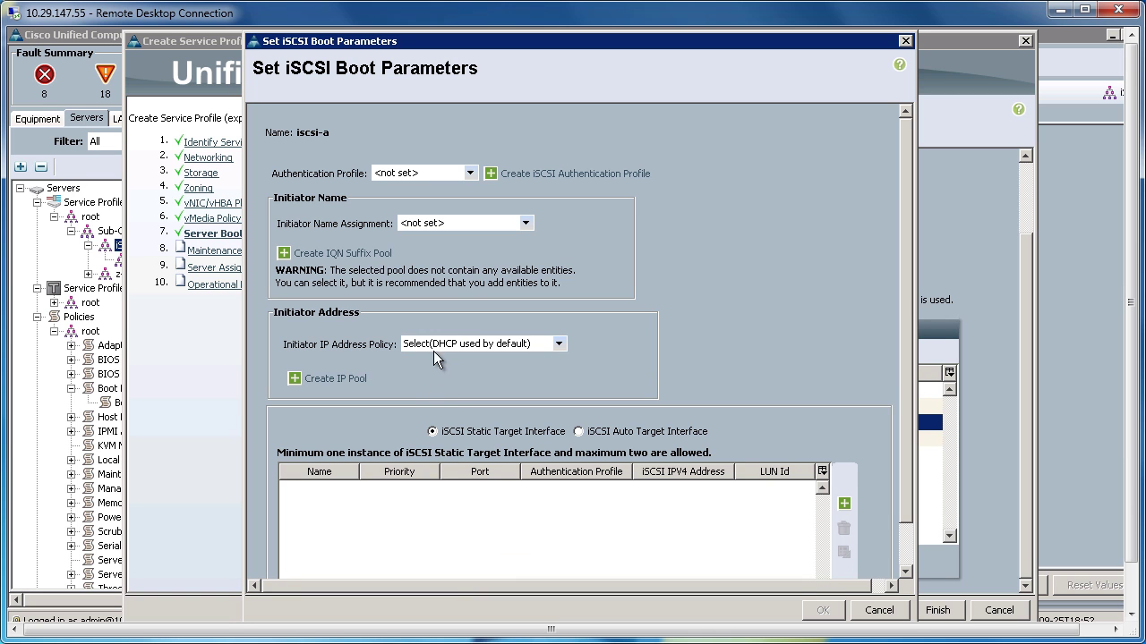
left_click(558, 344)
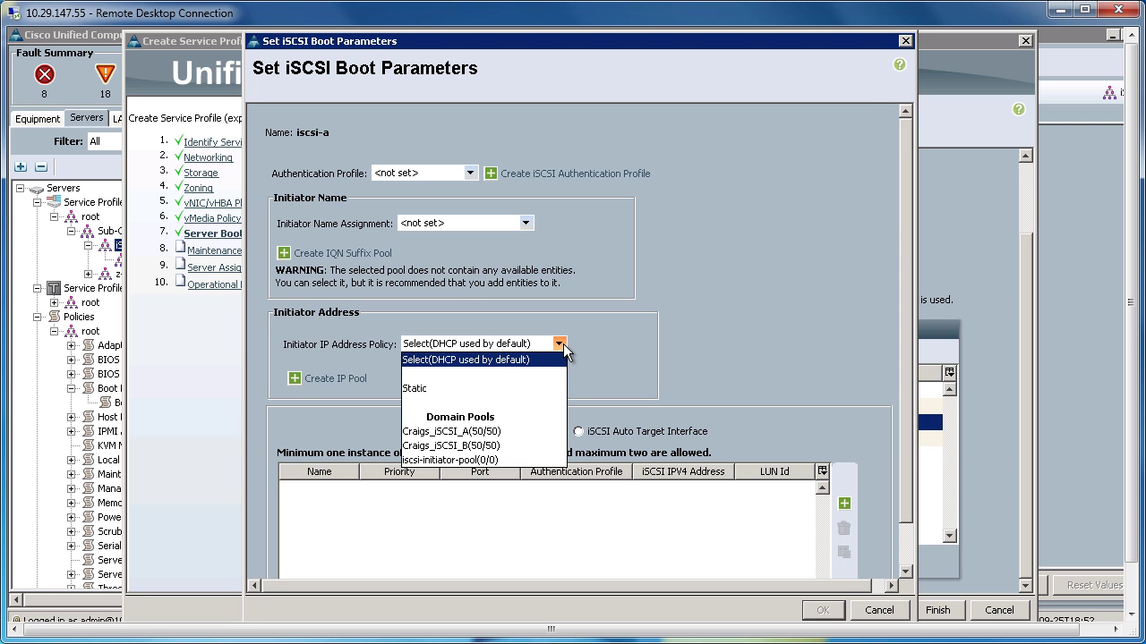
left_click(458, 389)
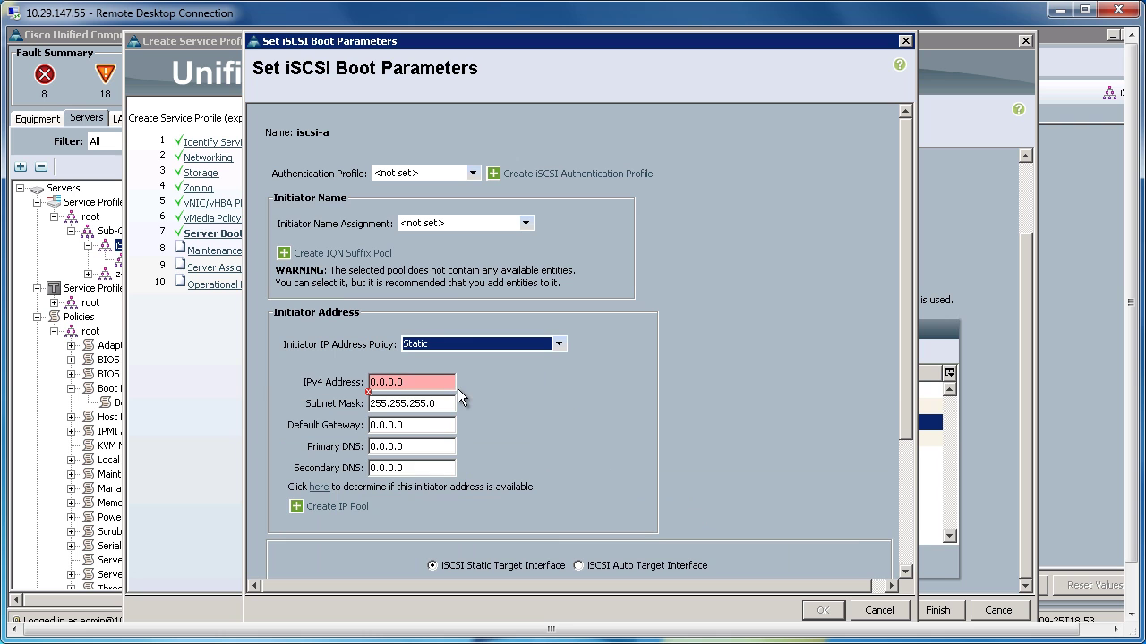
left_click(558, 345)
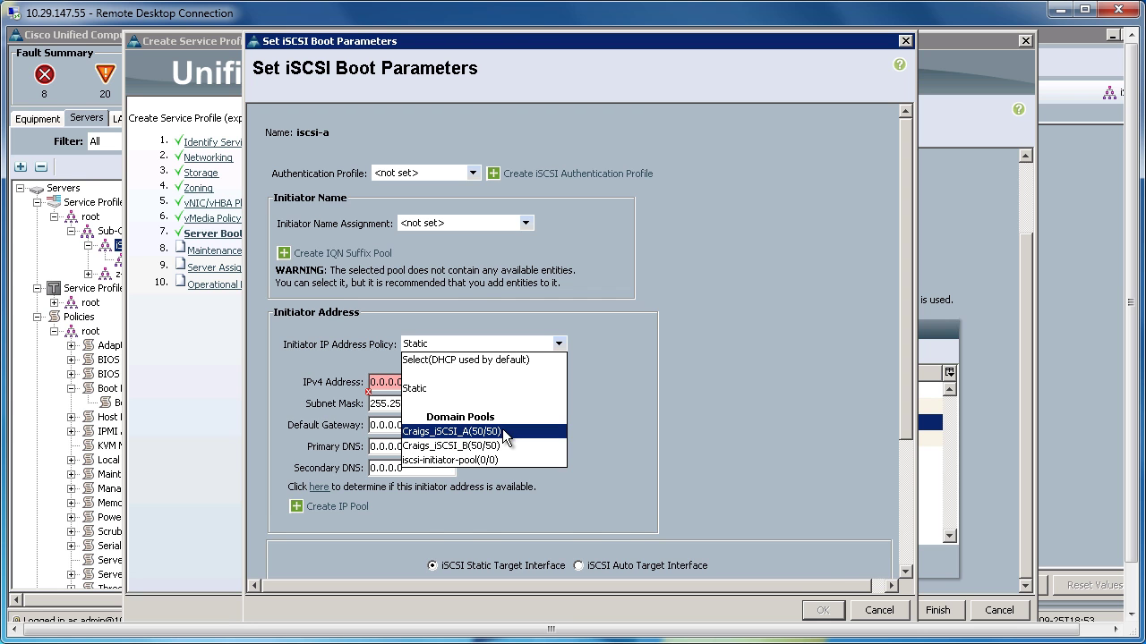
left_click(502, 432)
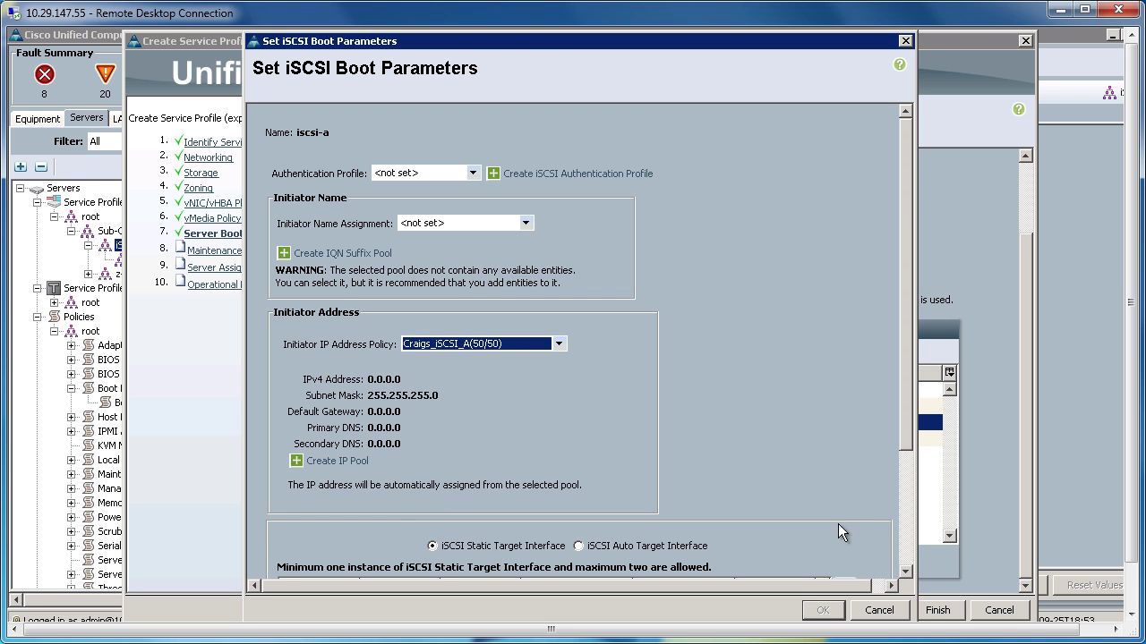
Add a static iSCSI target to iscsi-a with the copied target IQN ending in vs.3 and IPv4 address 10.0.20.110.
scroll(908, 510, "down", 3)
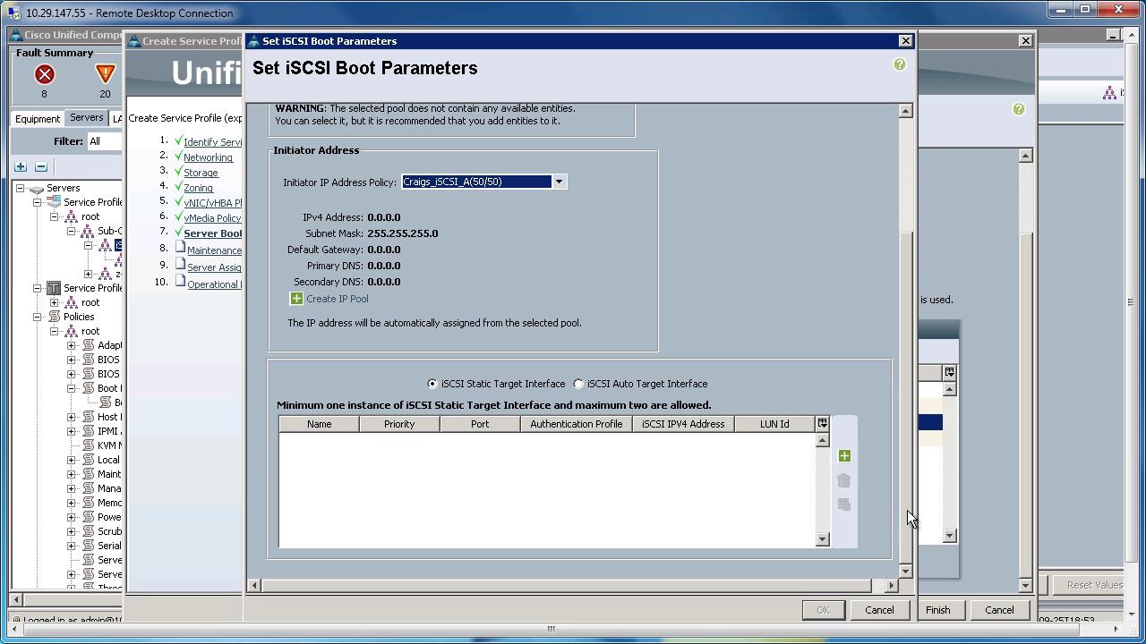
left_click(843, 458)
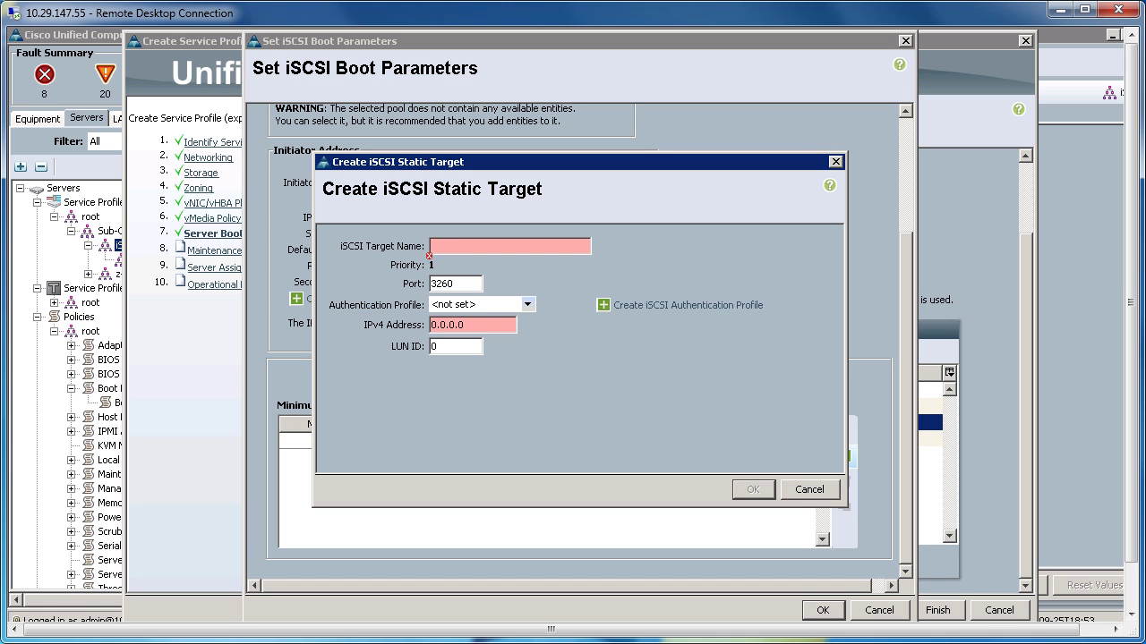
left_click(459, 251)
right_click(459, 251)
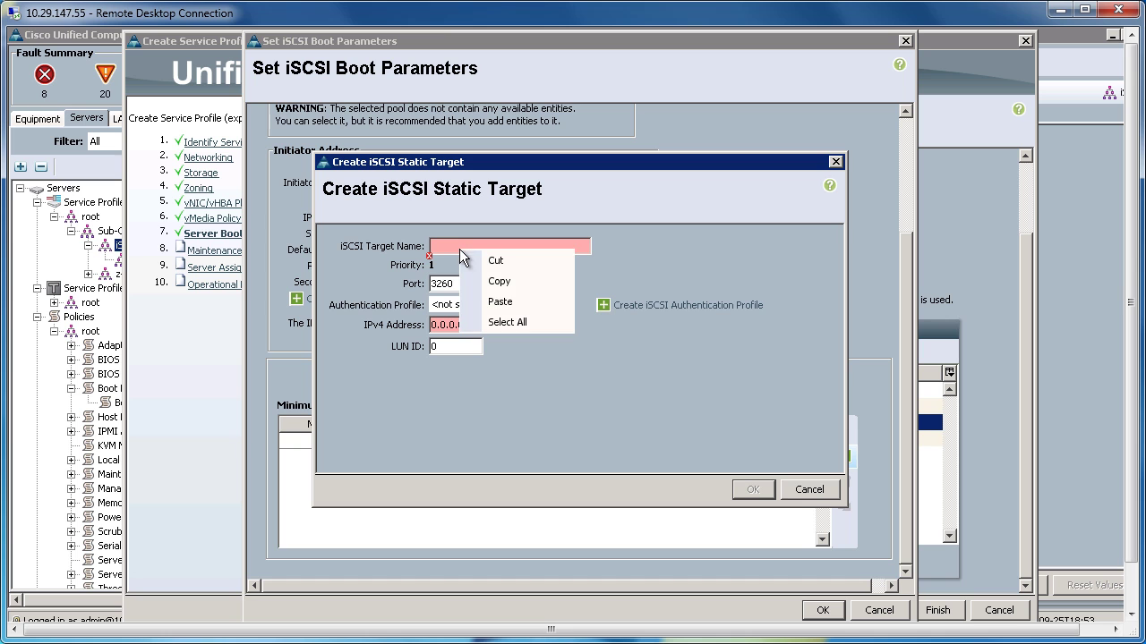
left_click(498, 301)
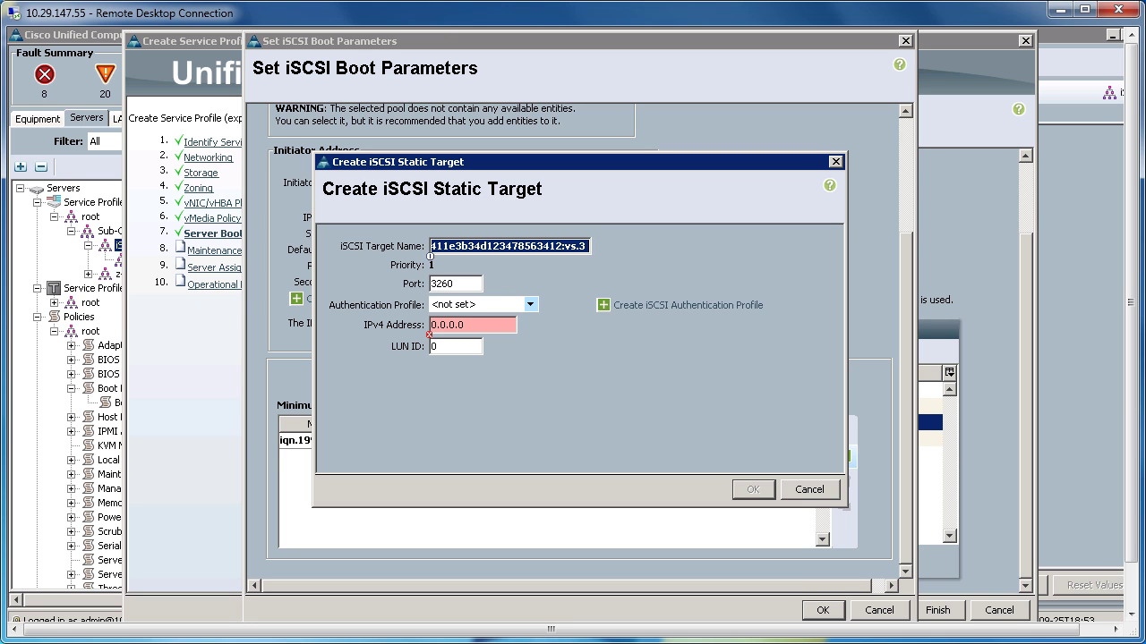
left_click(459, 328)
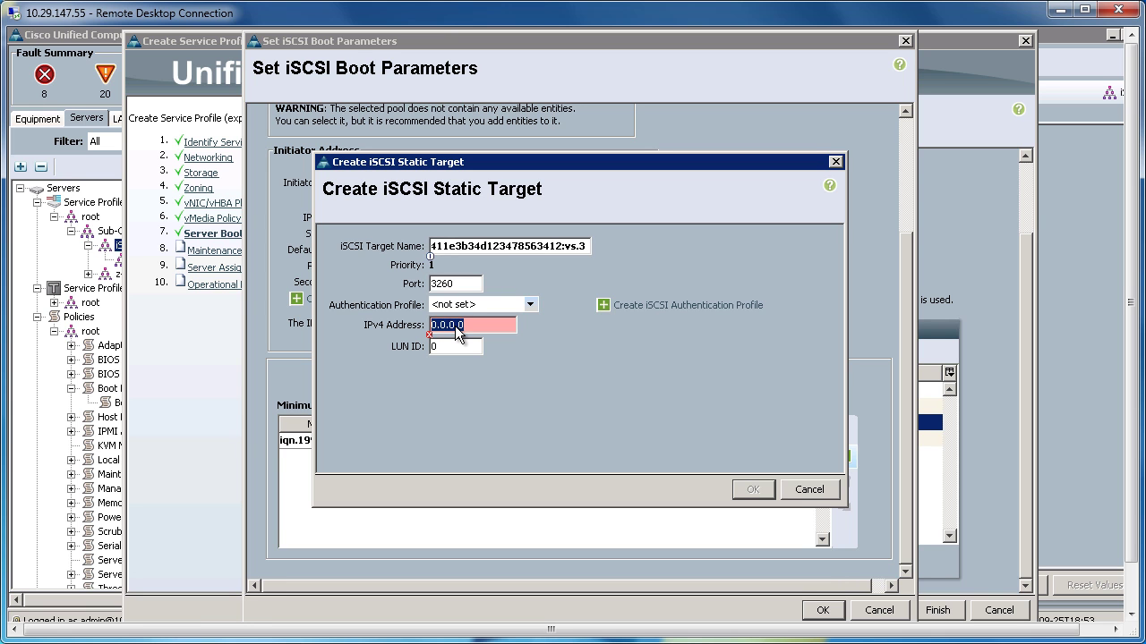
right_click(458, 327)
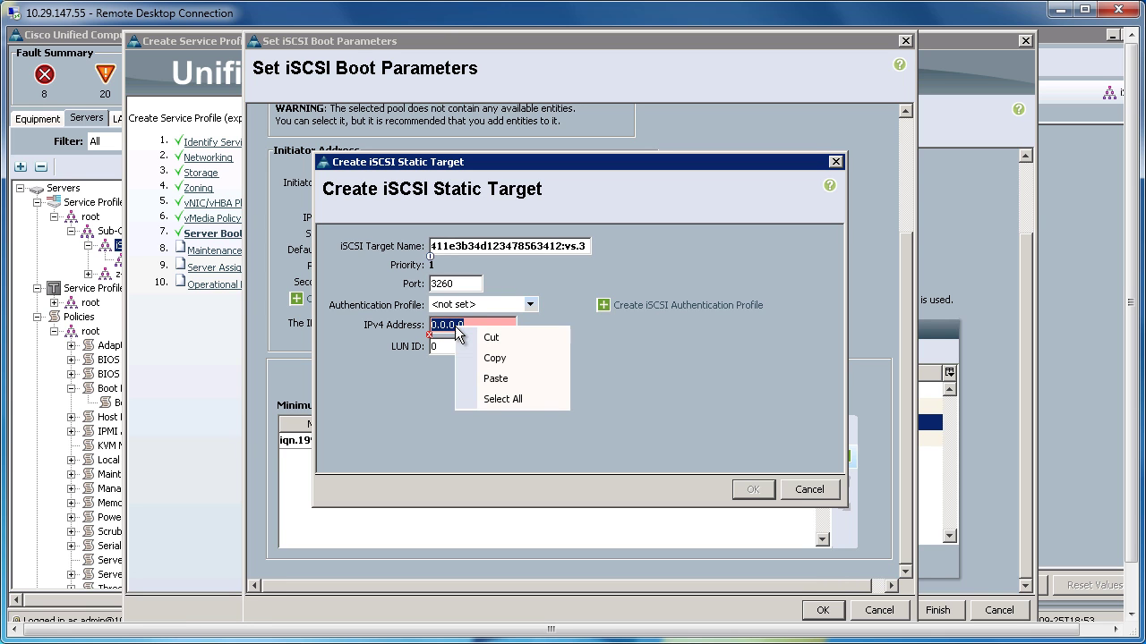
left_click(498, 379)
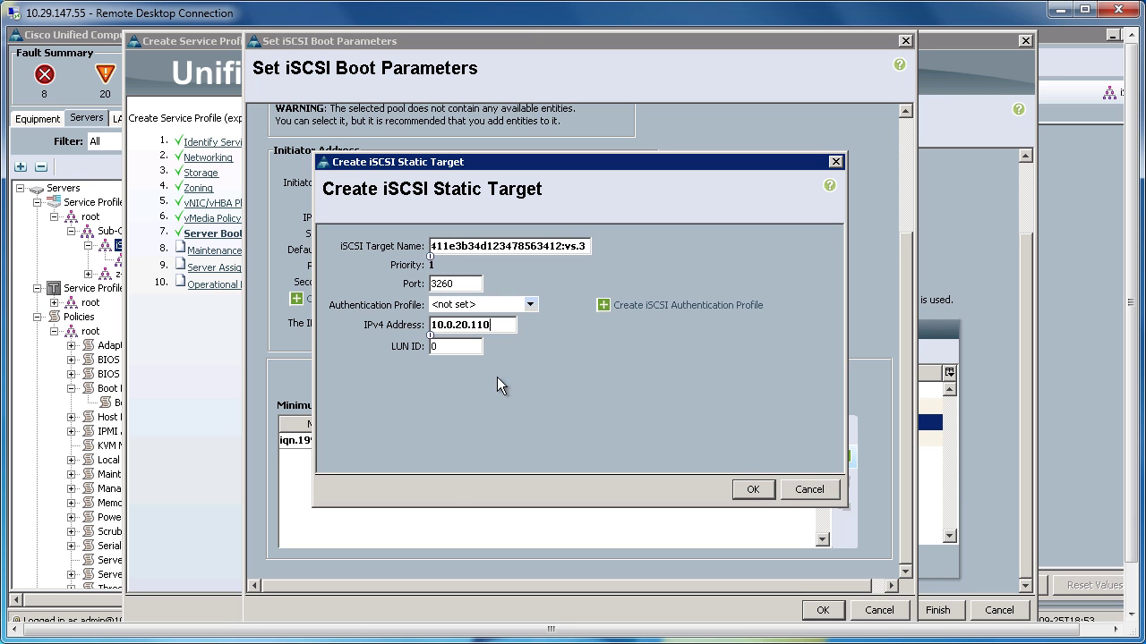
left_click(753, 490)
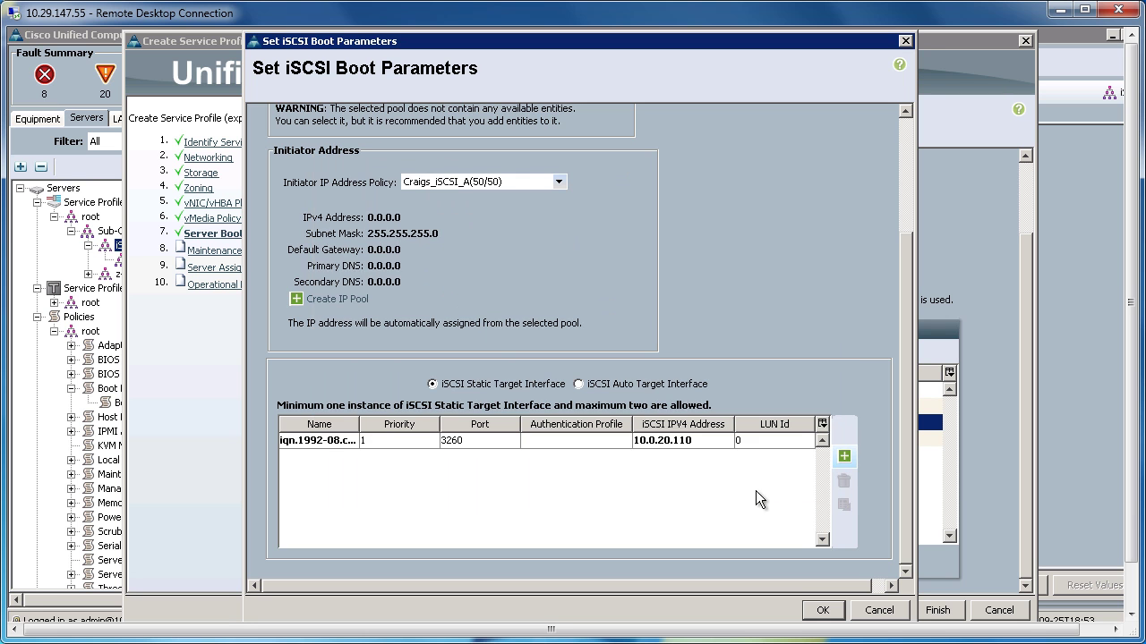
Add a second static target to iscsi-a with the same IQN and IPv4 address 10.0.20.111, and accept its boot parameters.
left_click(844, 456)
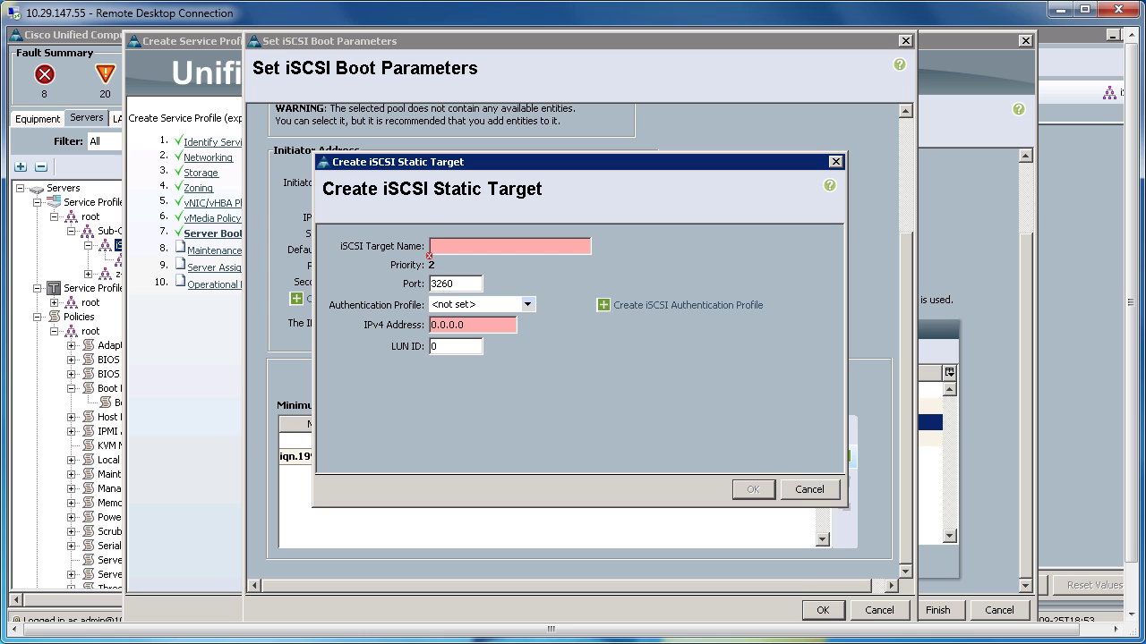
right_click(462, 251)
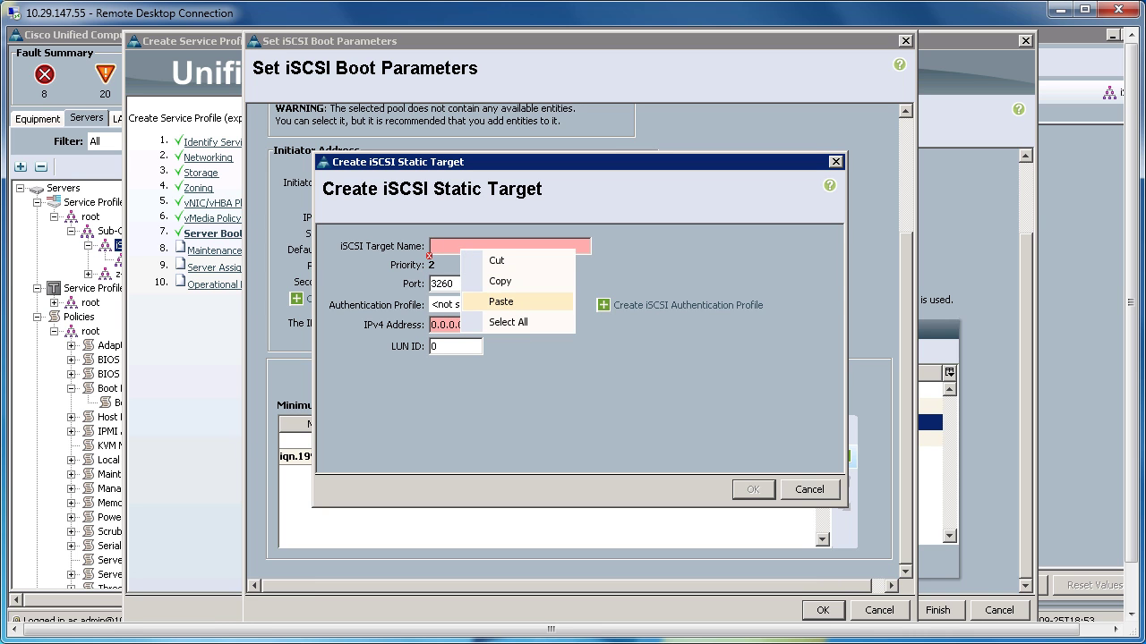
left_click(501, 302)
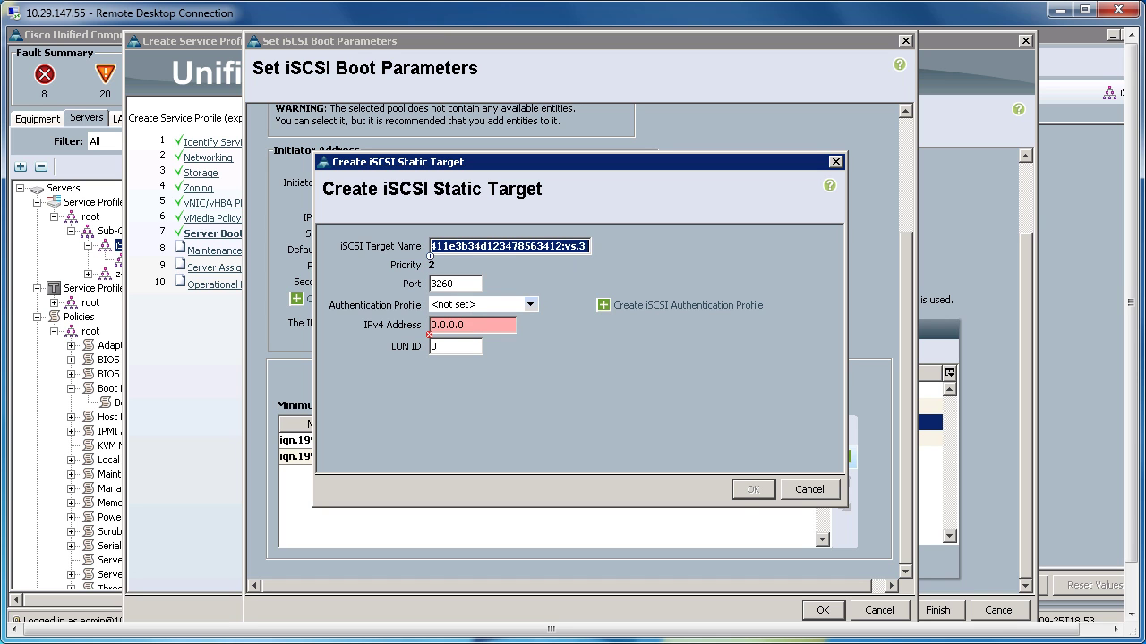
triple_click(462, 326)
right_click(462, 326)
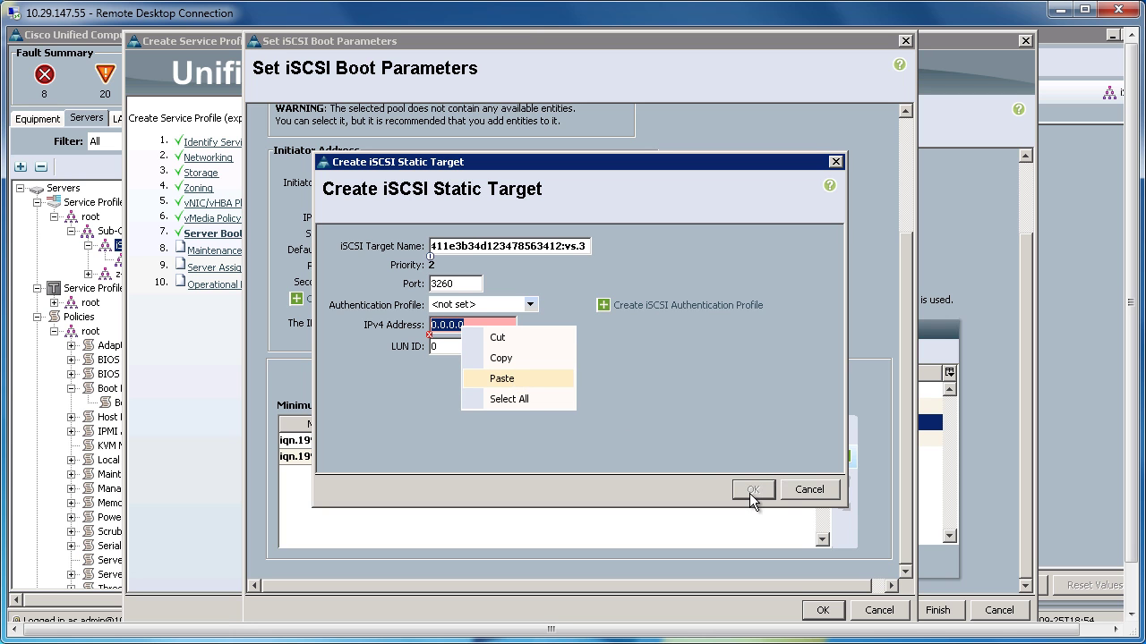
left_click(501, 378)
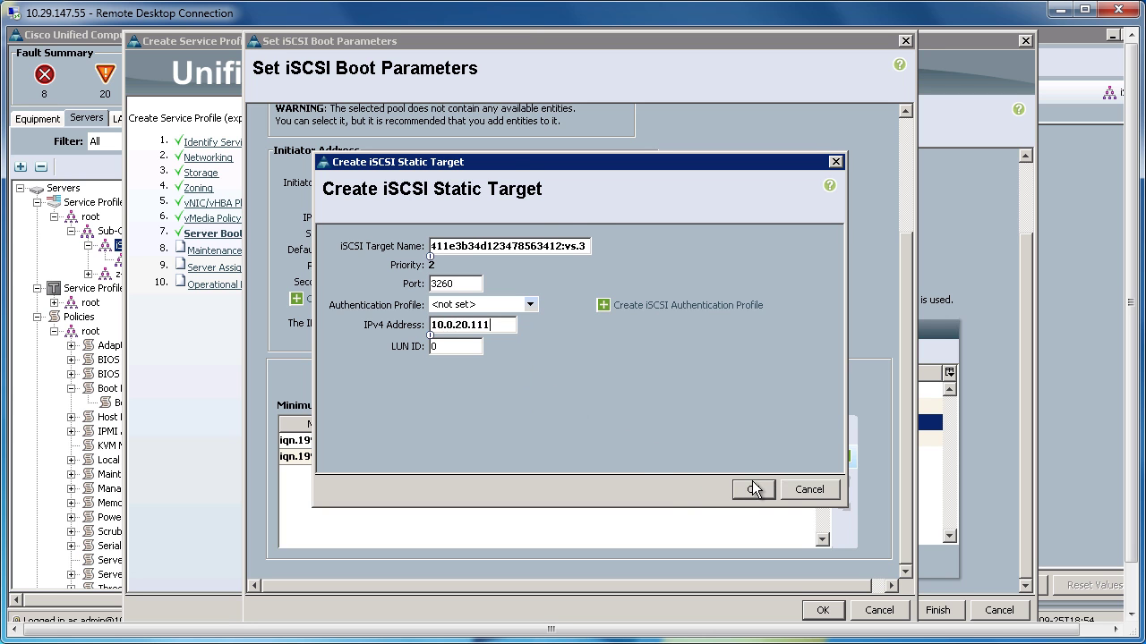
left_click(753, 489)
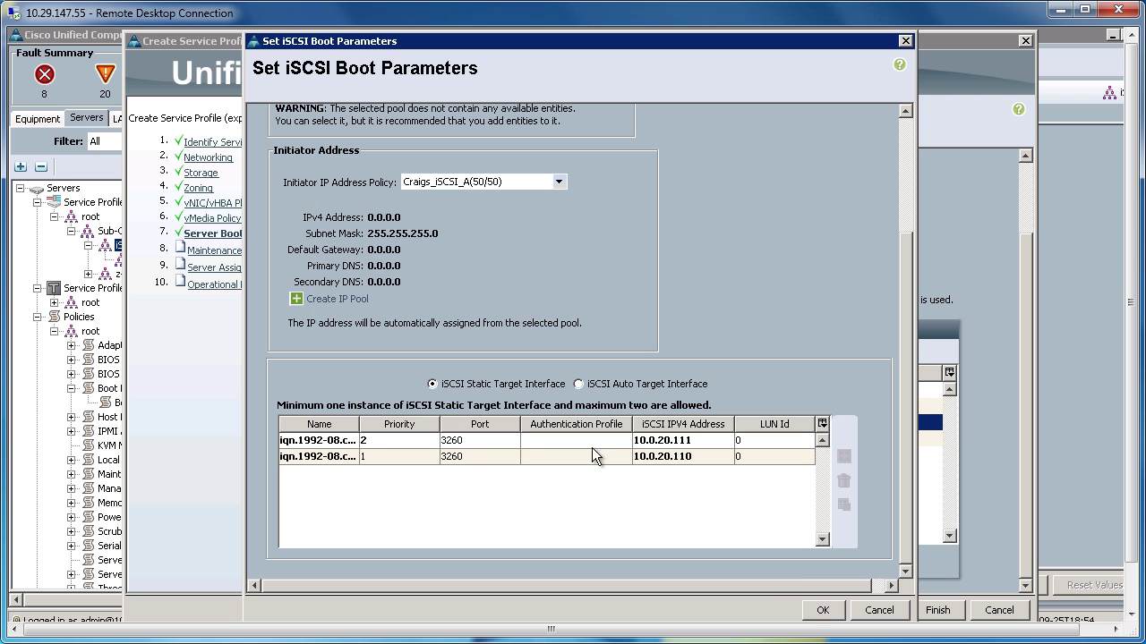
left_click(821, 609)
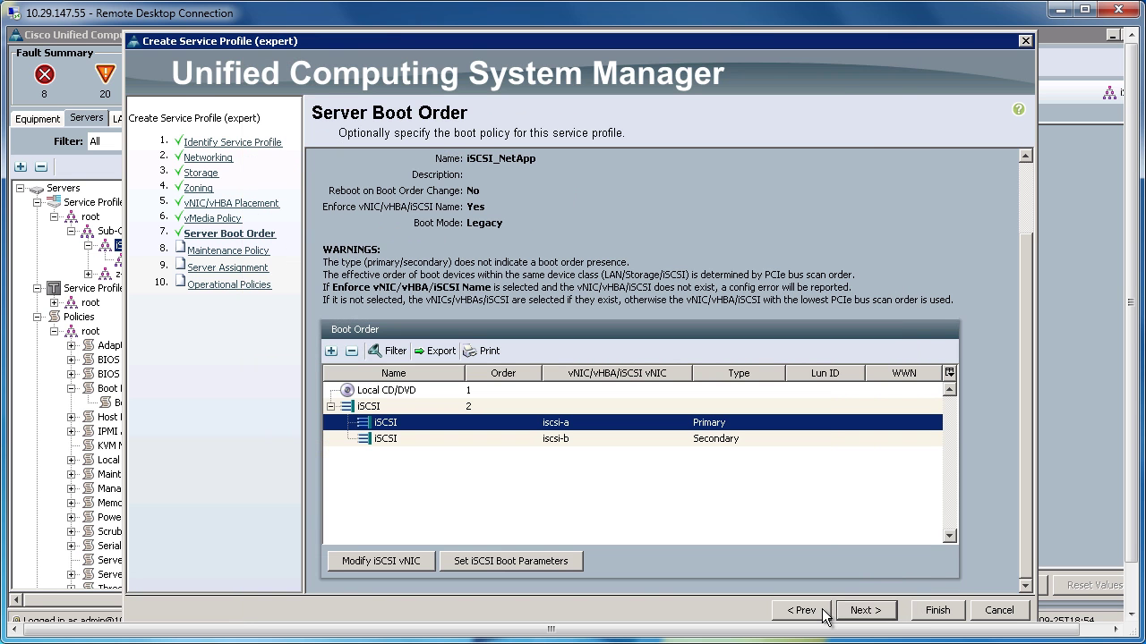
Open the iSCSI boot parameters of the secondary vNIC iscsi-b and assign its initiator IP address from the iSCSI_B domain pool.
left_click(561, 442)
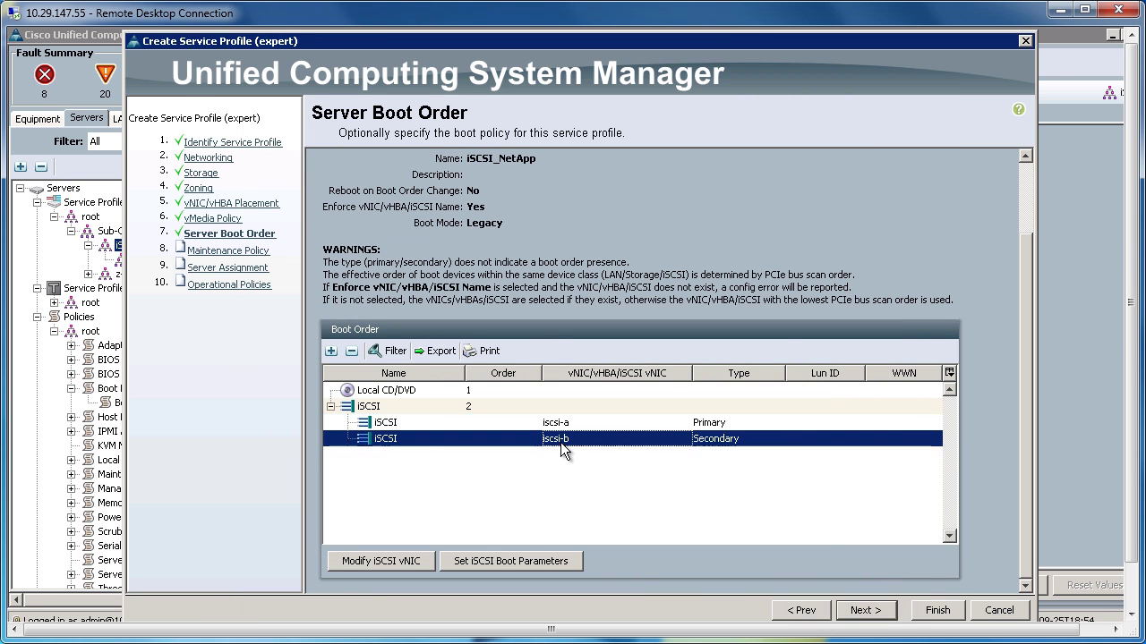
left_click(542, 565)
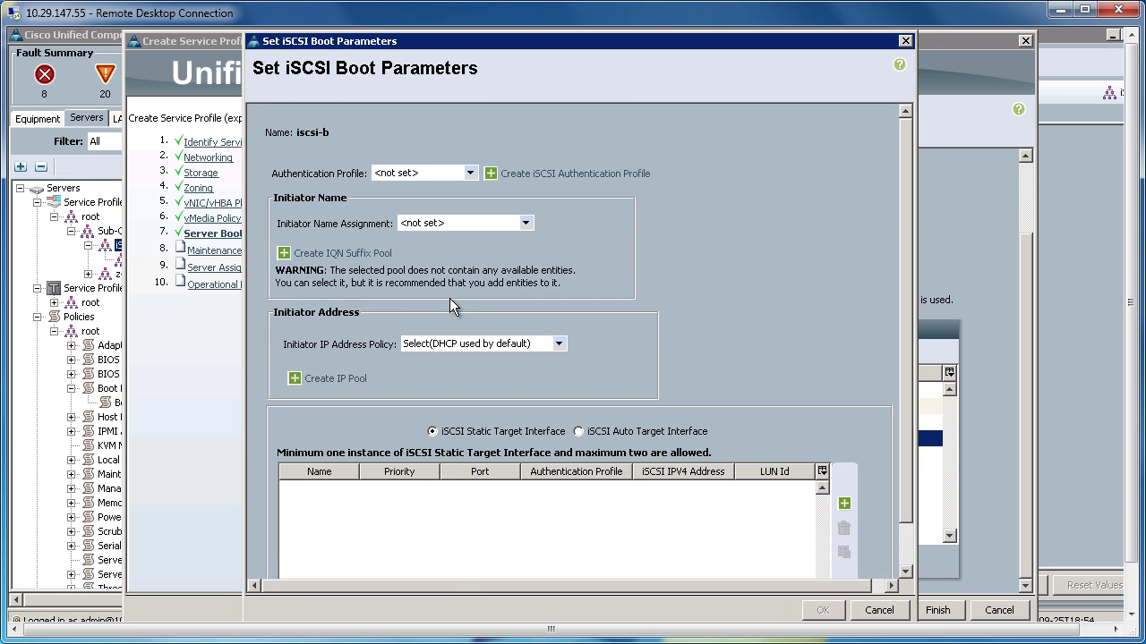
left_click(462, 345)
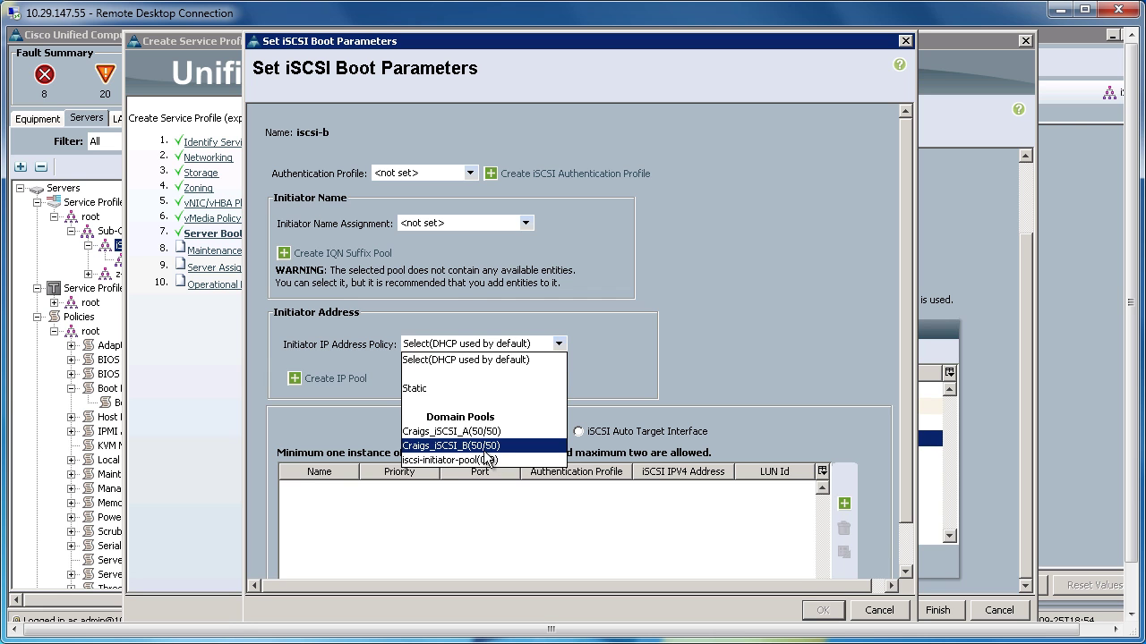
left_click(486, 445)
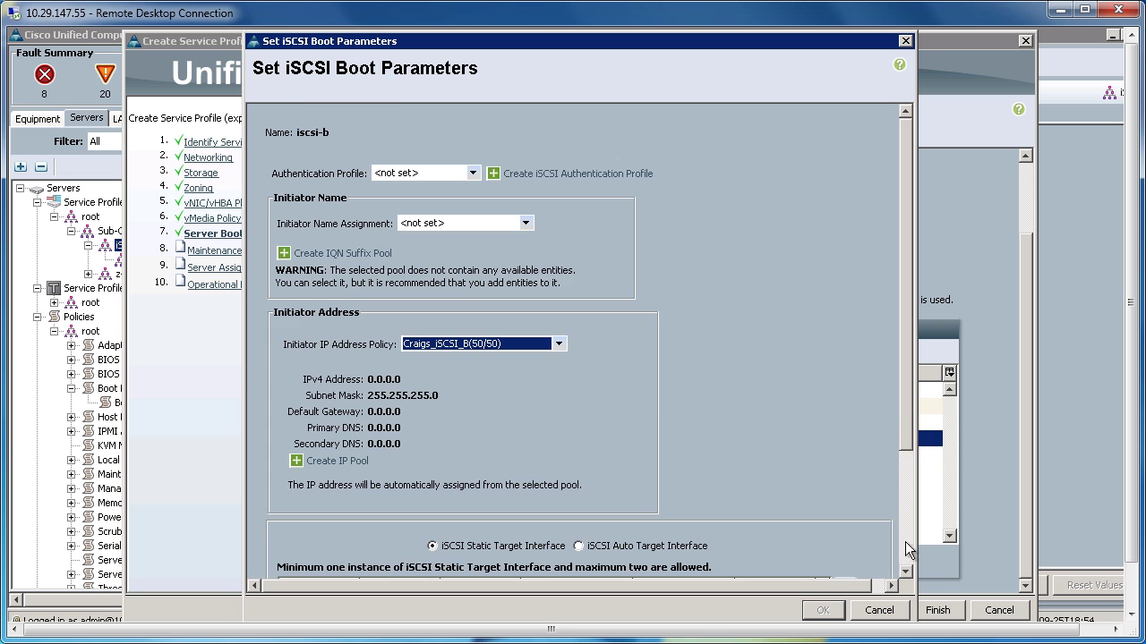
Add a static iSCSI target to iscsi-b with the copied target IQN ending in vs.3 and IPv4 address 10.0.21.110.
left_click(905, 572)
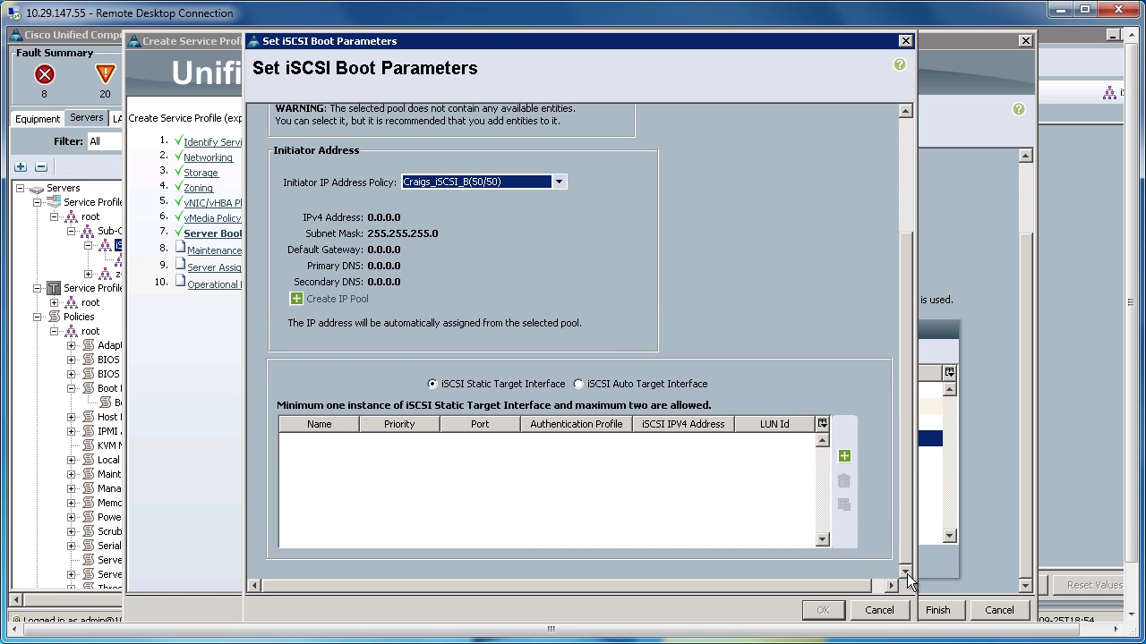
left_click(844, 457)
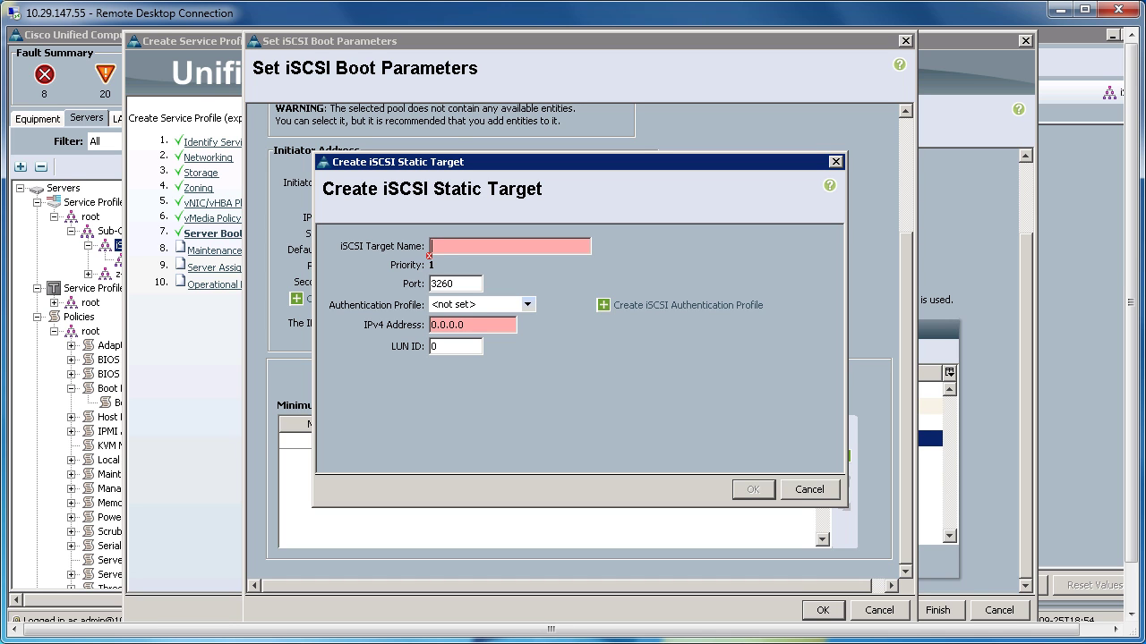
right_click(478, 254)
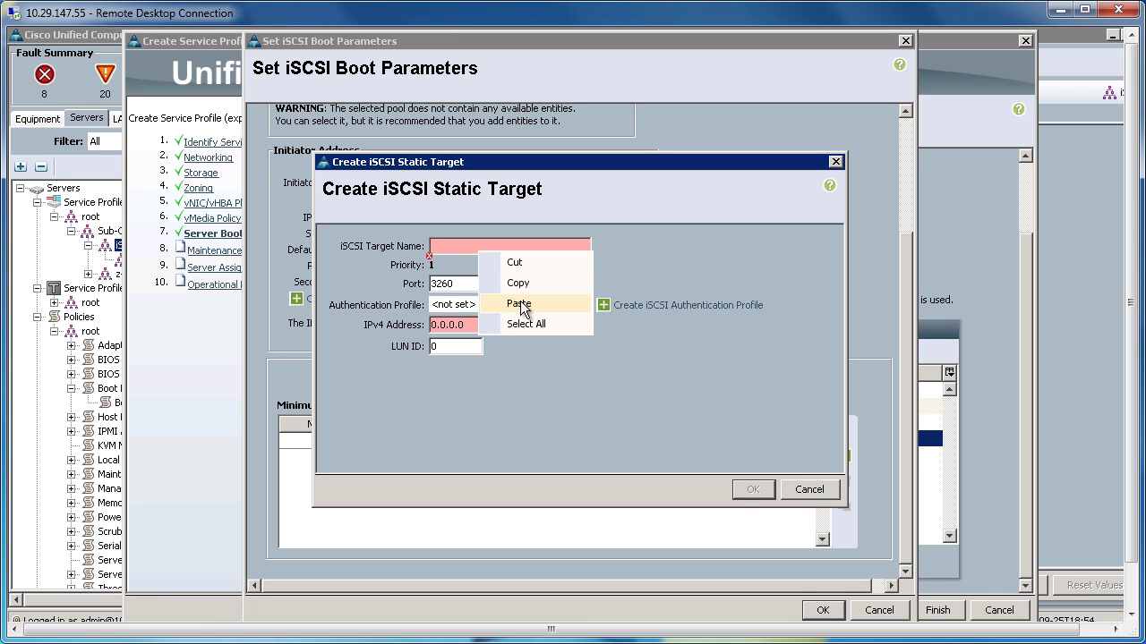
left_click(520, 303)
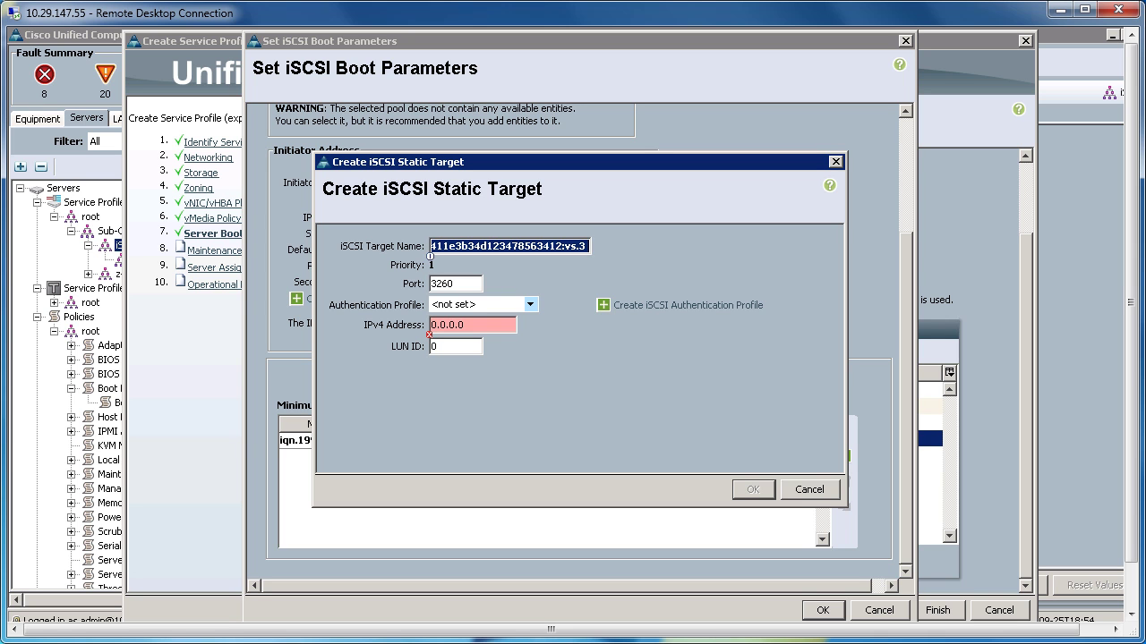
left_click(464, 328)
double_click(462, 327)
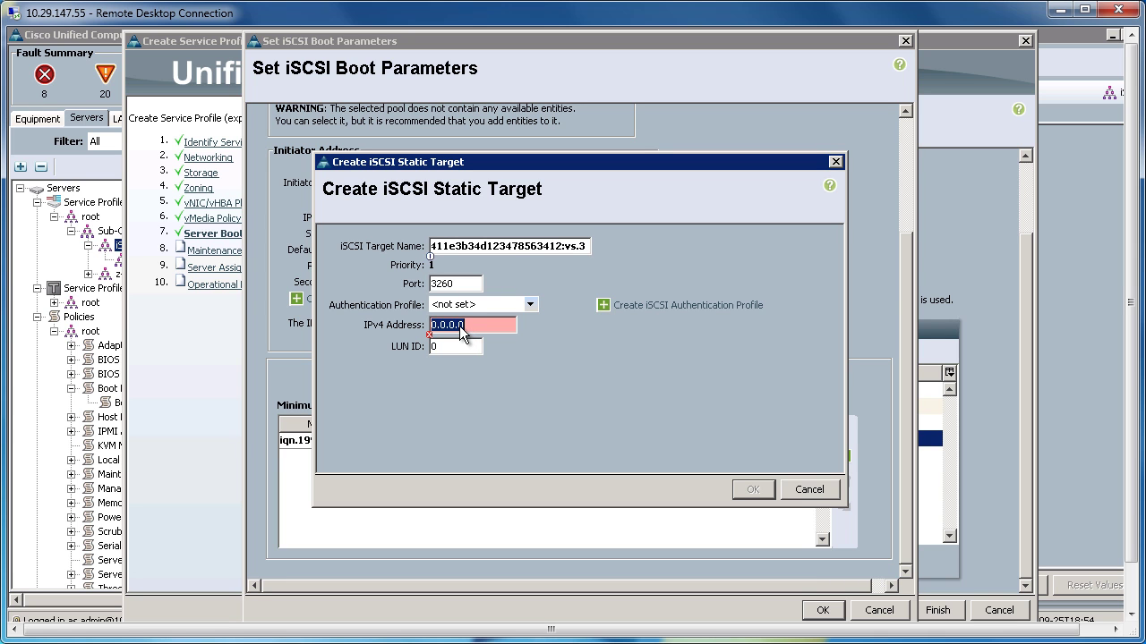
right_click(460, 328)
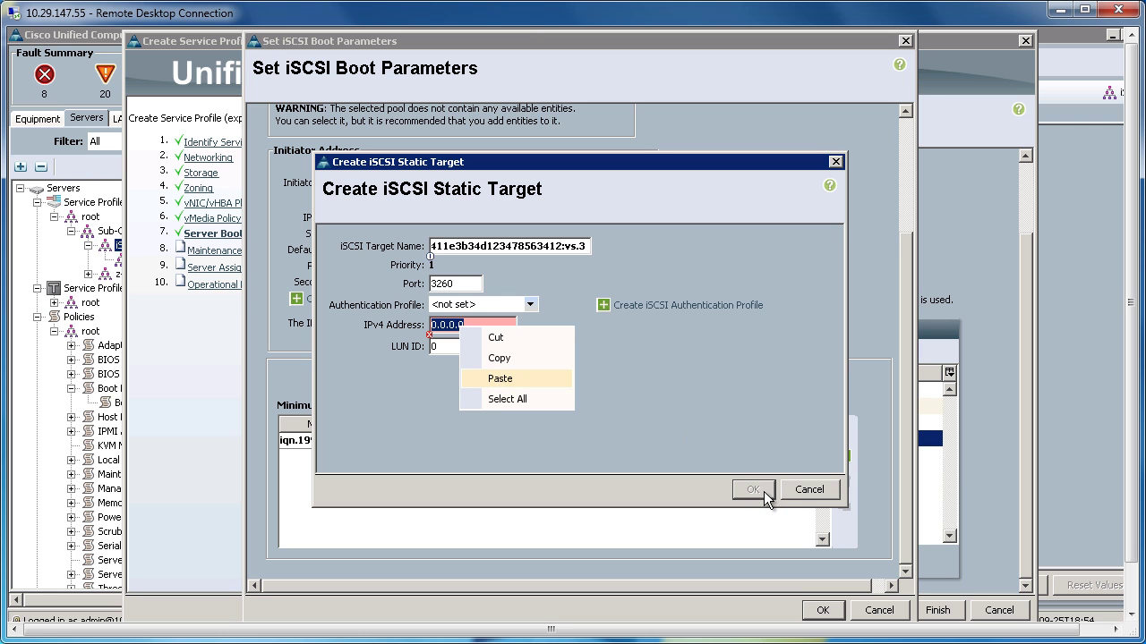
key("Return")
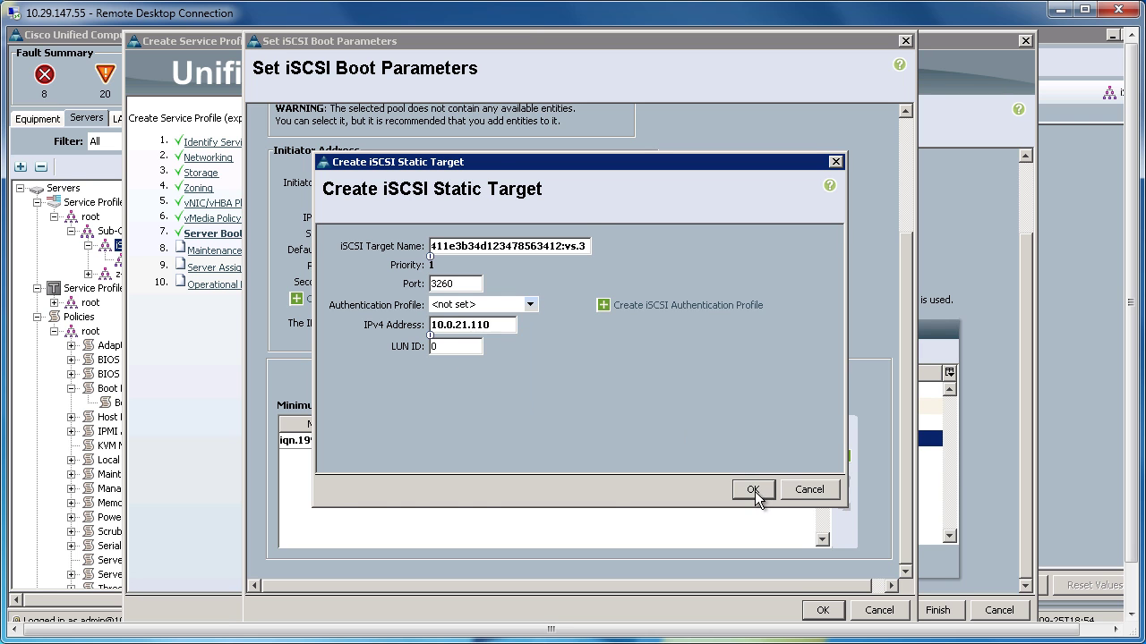
left_click(753, 490)
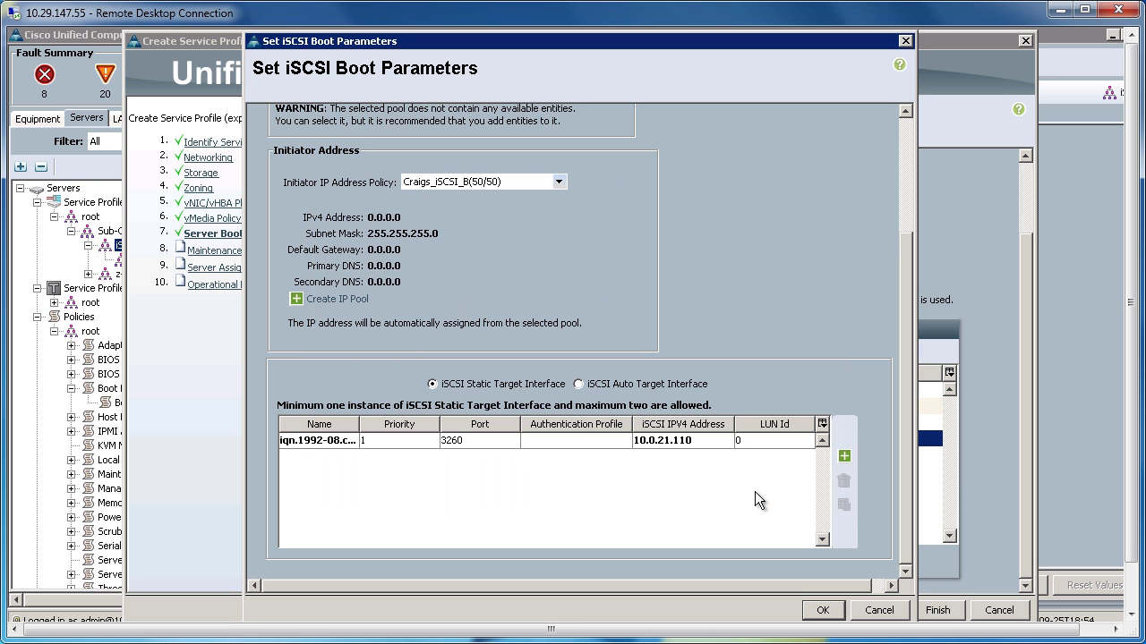
Add a second static iSCSI target to iscsi-b with the same IQN and IPv4 address 10.0.21.111, and accept its boot parameters.
left_click(843, 458)
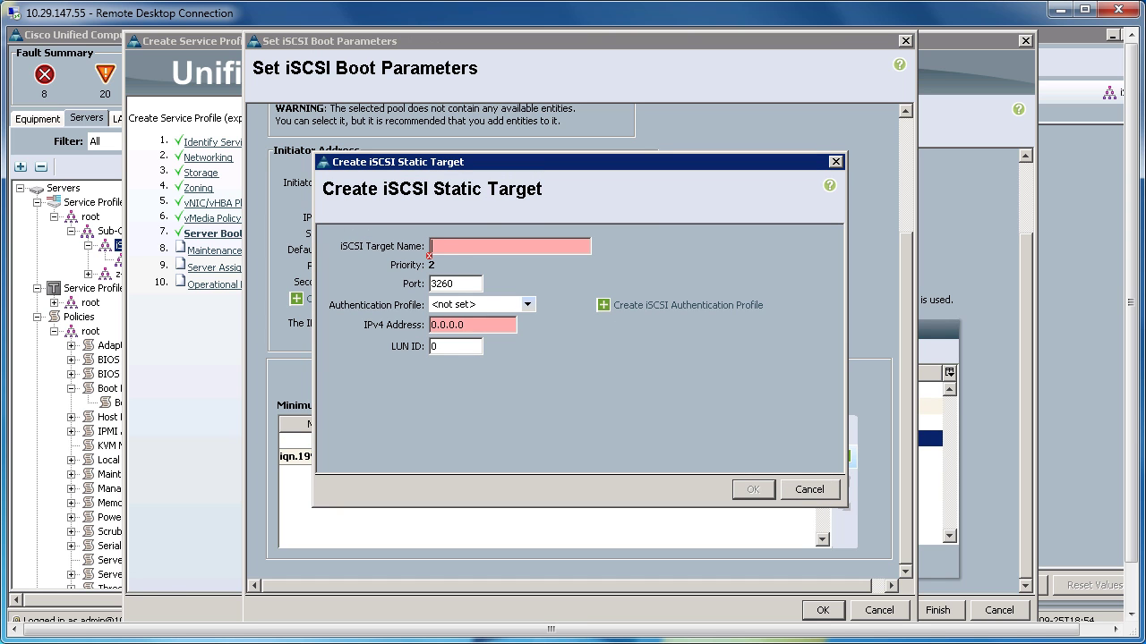
right_click(454, 254)
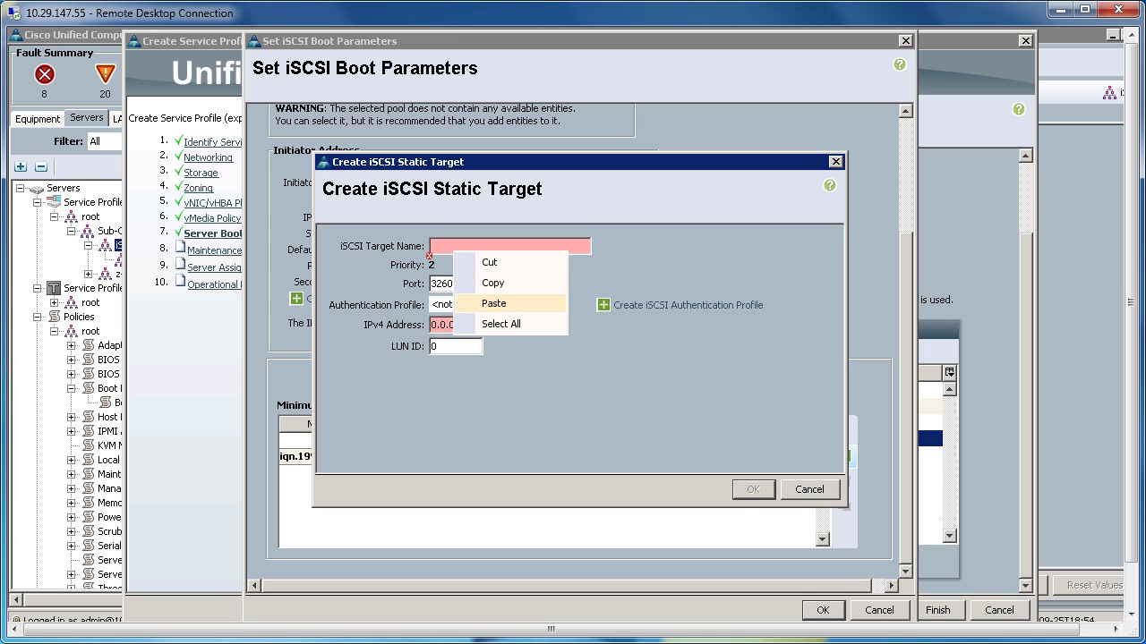
left_click(493, 303)
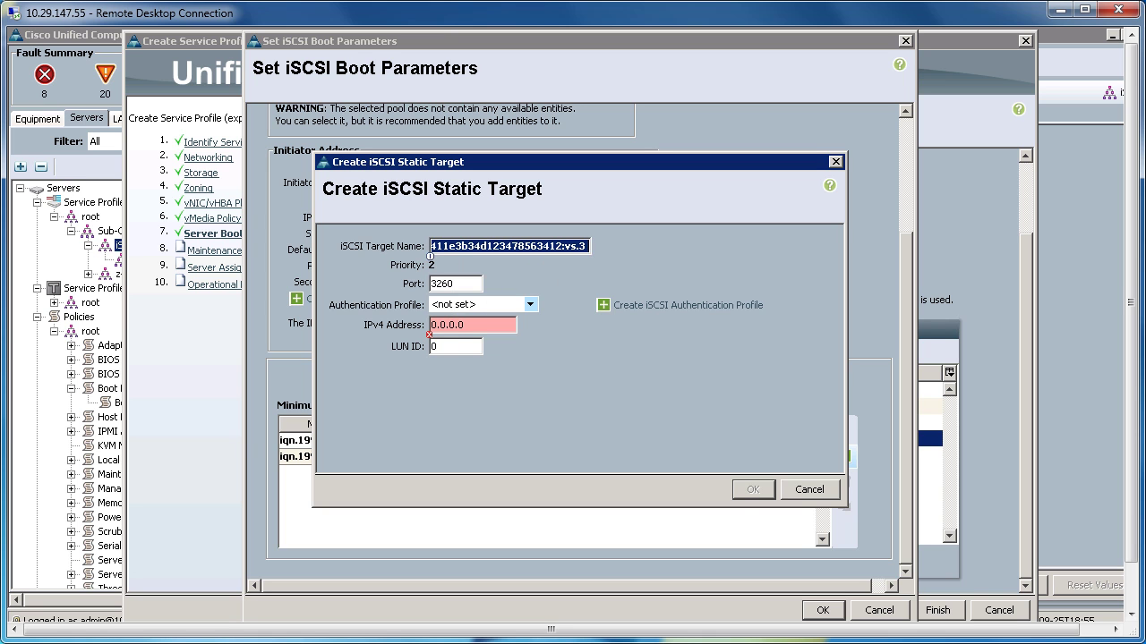
double_click(450, 329)
right_click(450, 330)
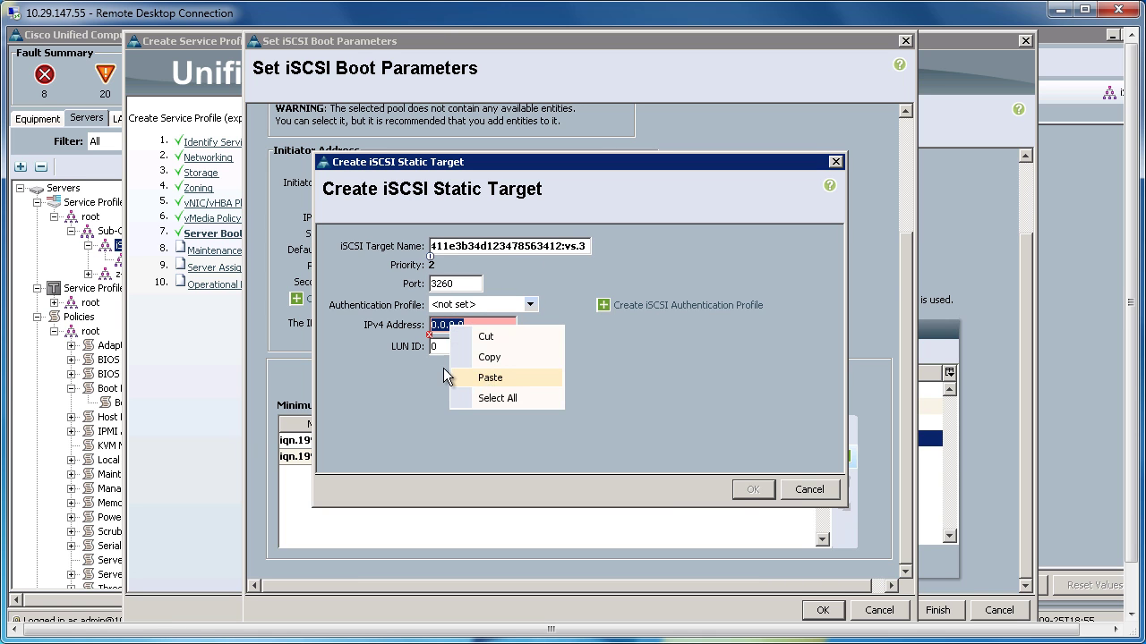
key("Return")
left_click(752, 490)
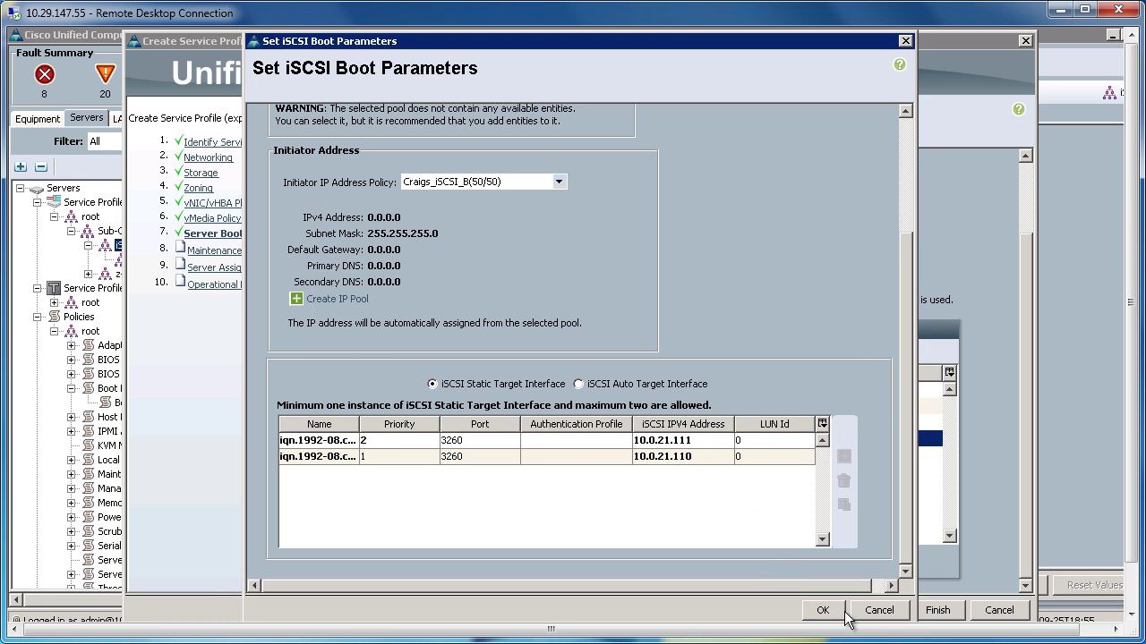
left_click(822, 610)
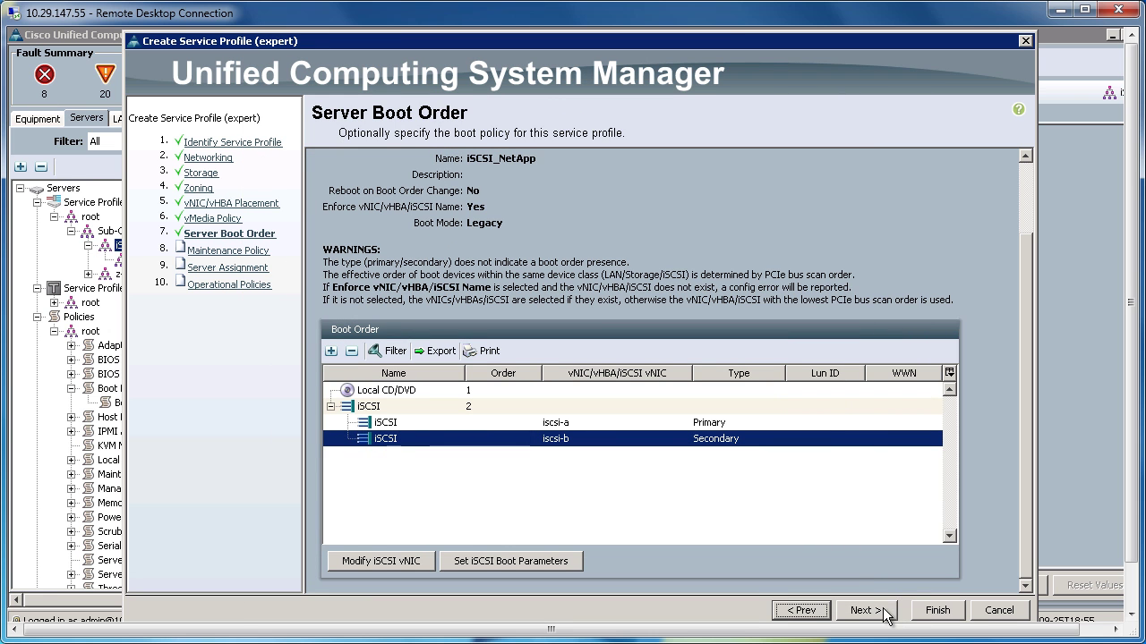
Leave the maintenance policy at its default and assign the existing server in chassis 3, slot 4 to the service profile.
left_click(865, 610)
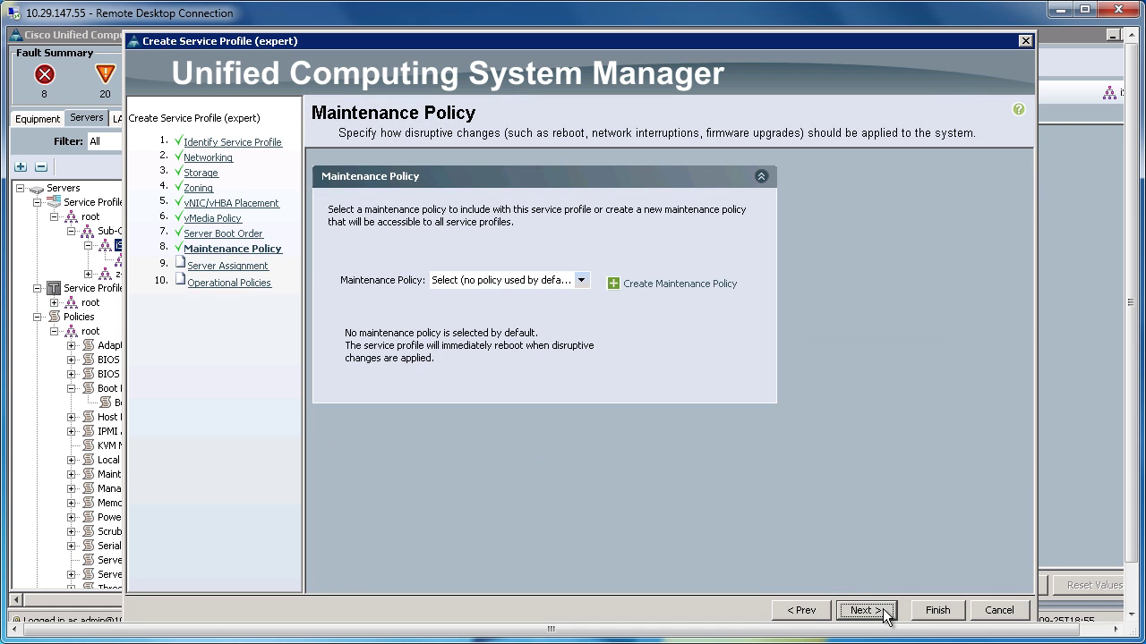
left_click(865, 611)
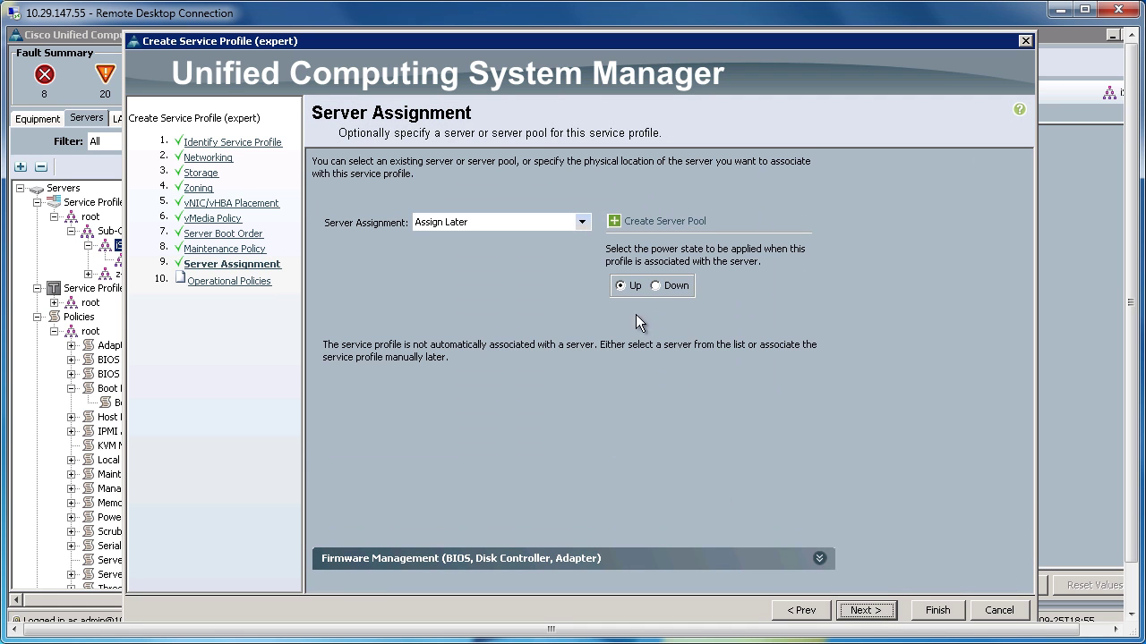
left_click(582, 223)
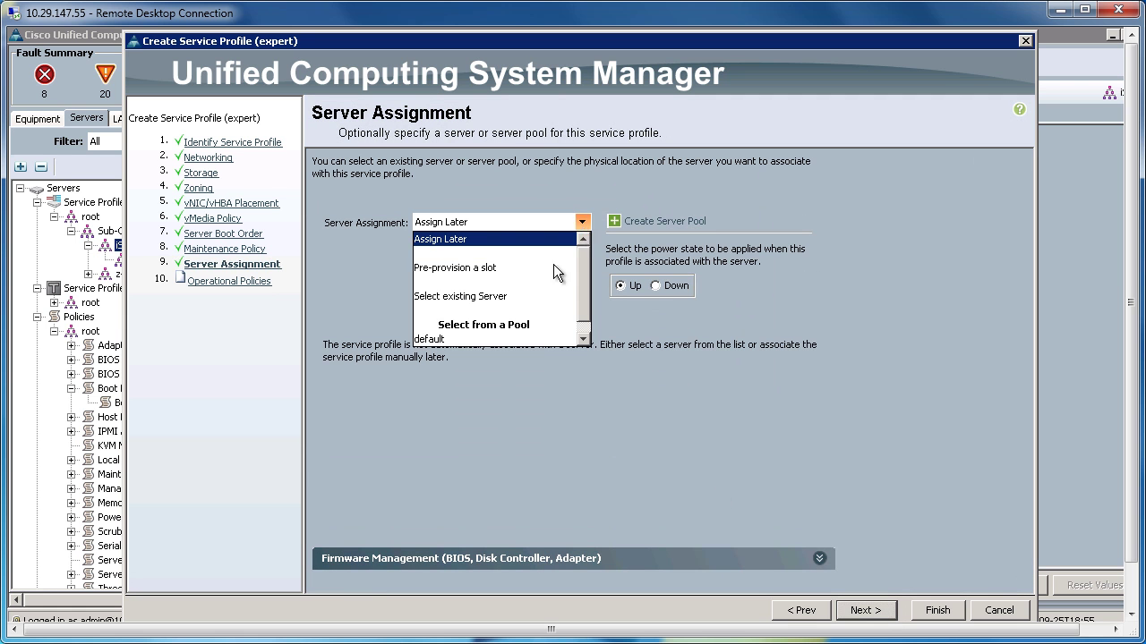
left_click(490, 296)
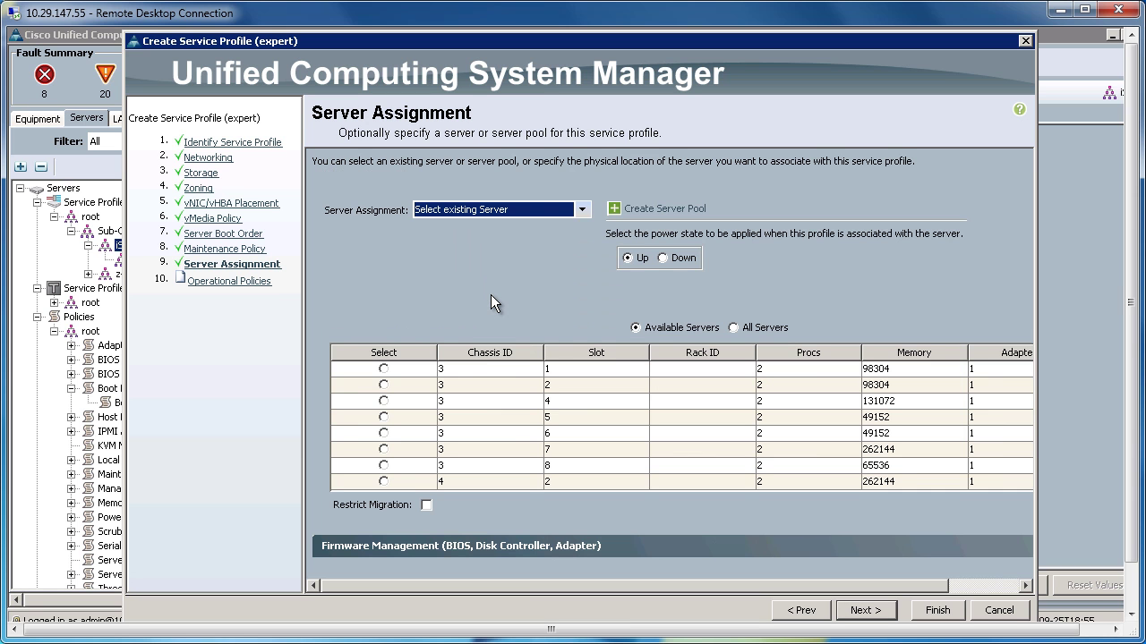
left_click(384, 402)
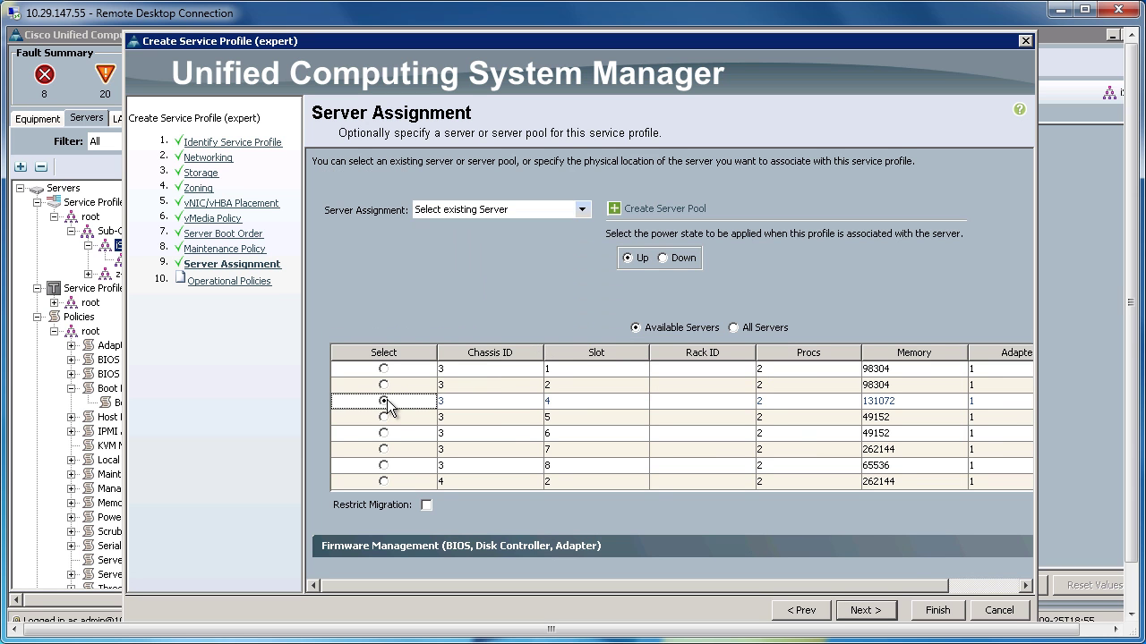
Finish the service profile iscsi_win12_bfs, accept the listed changes and dismiss the creation notice.
left_click(939, 613)
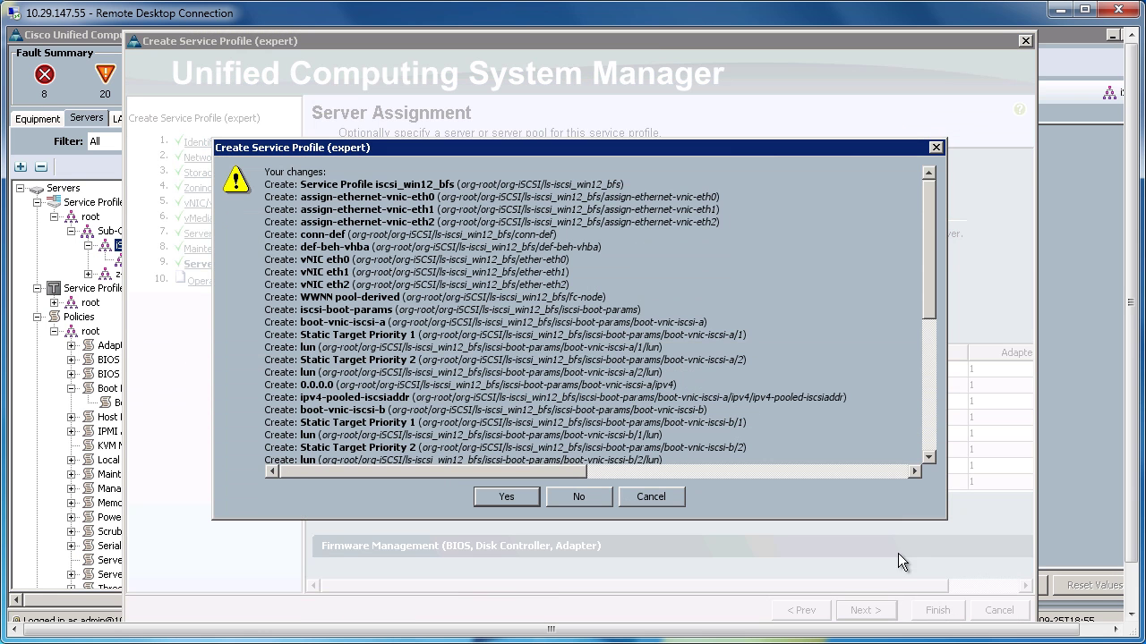
left_click(507, 496)
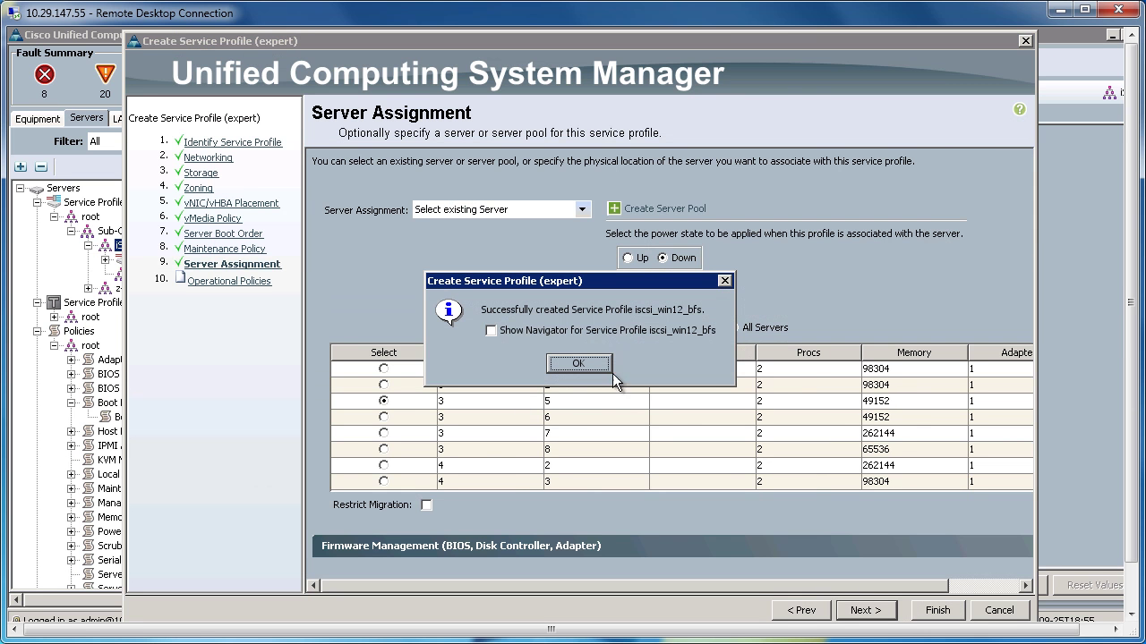
left_click(591, 365)
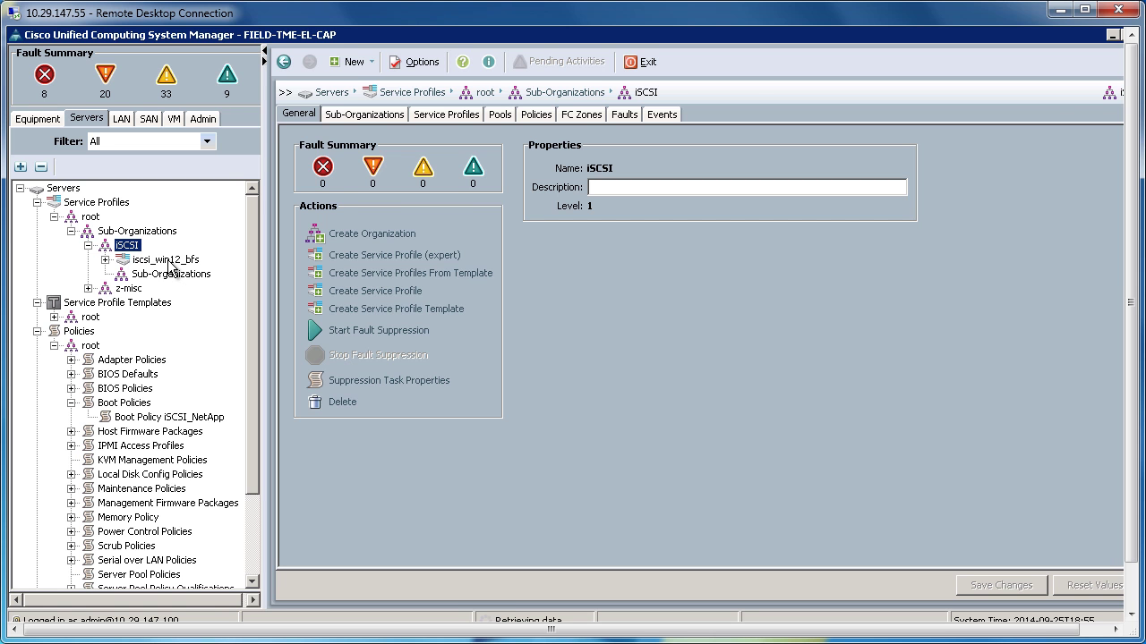
Copy the initiator name from the iSCSI vNICs of service profile iscsi_win12_bfs and check the profile's overall status.
left_click(166, 261)
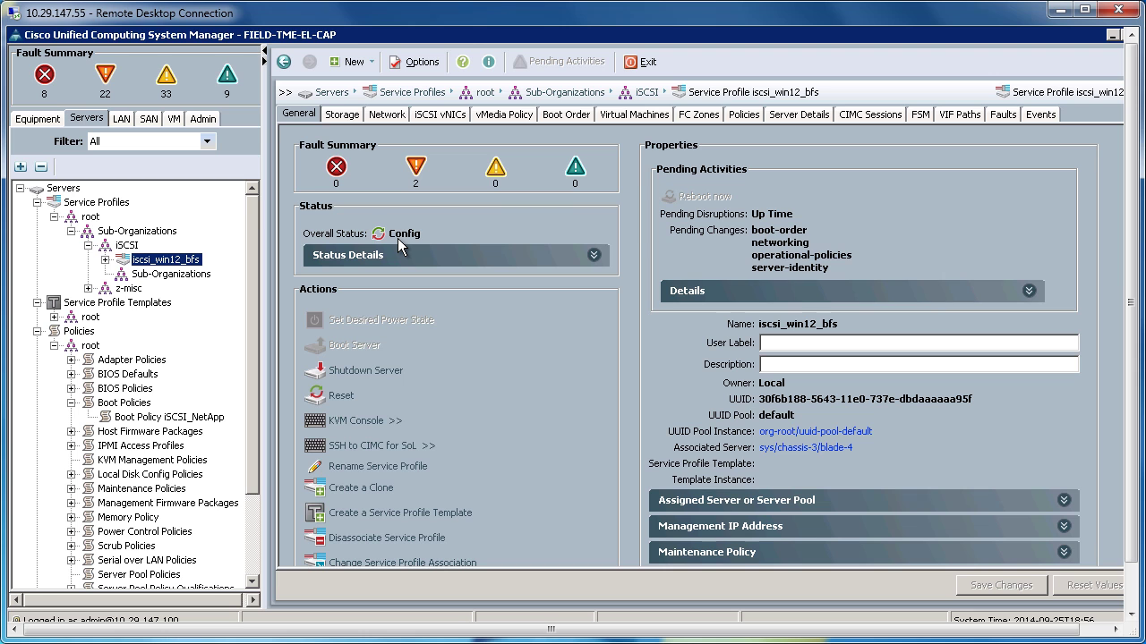
left_click(105, 261)
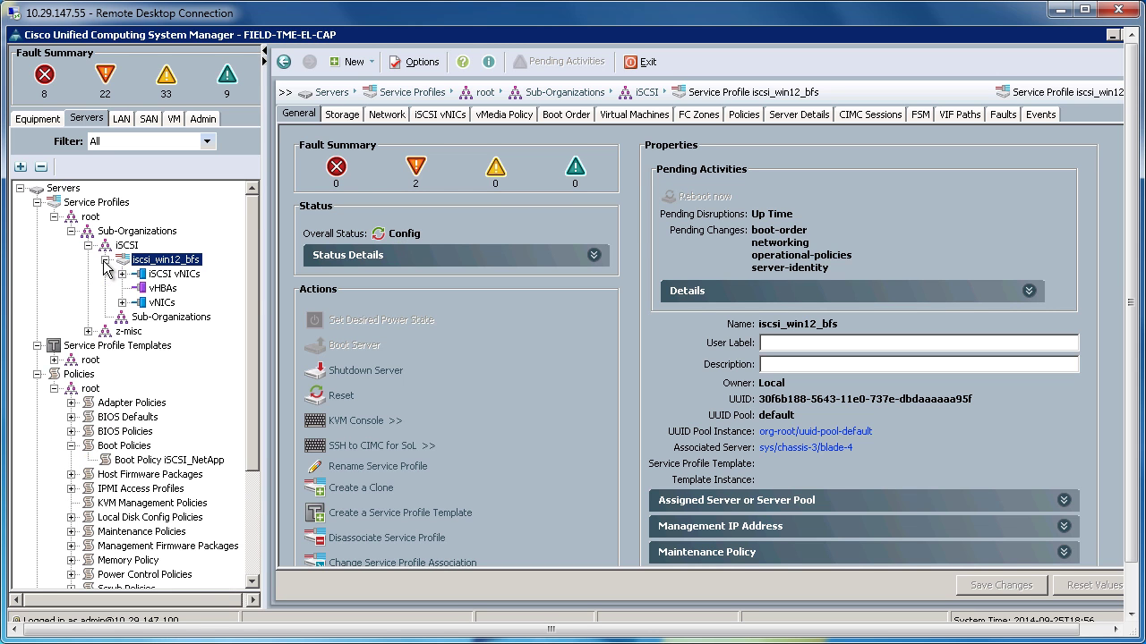
left_click(165, 275)
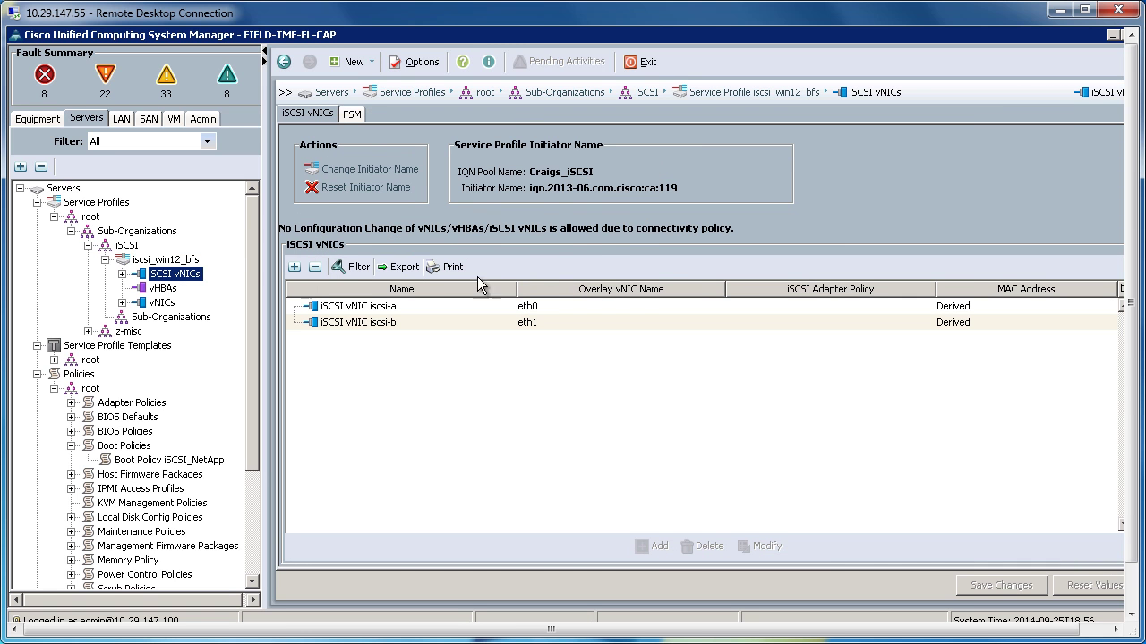
right_click(584, 190)
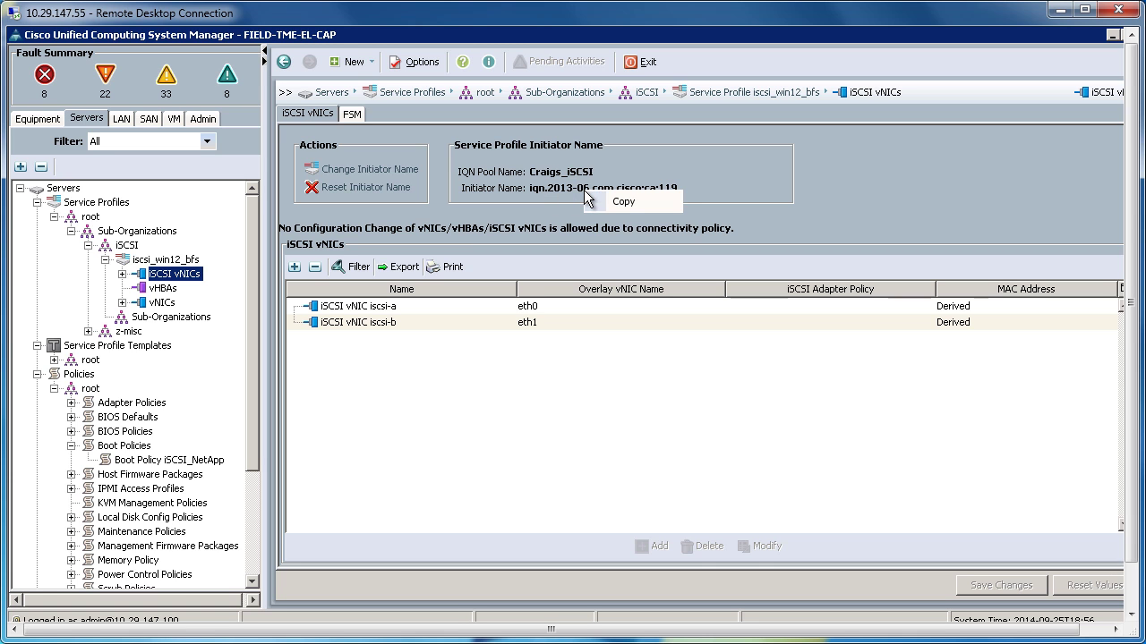
left_click(633, 206)
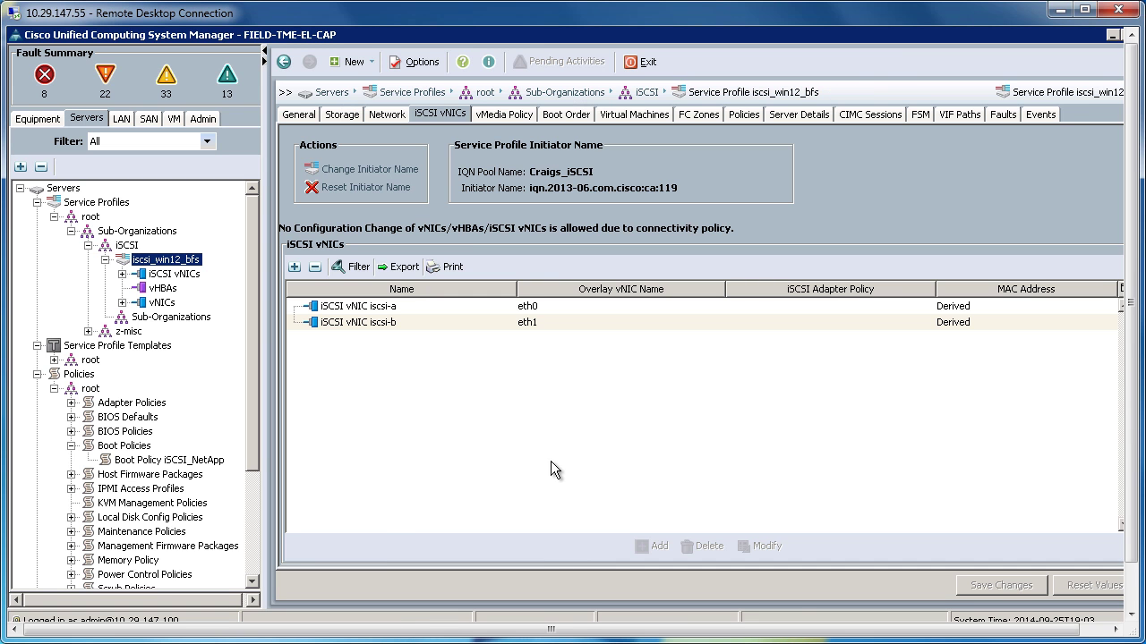
left_click(298, 116)
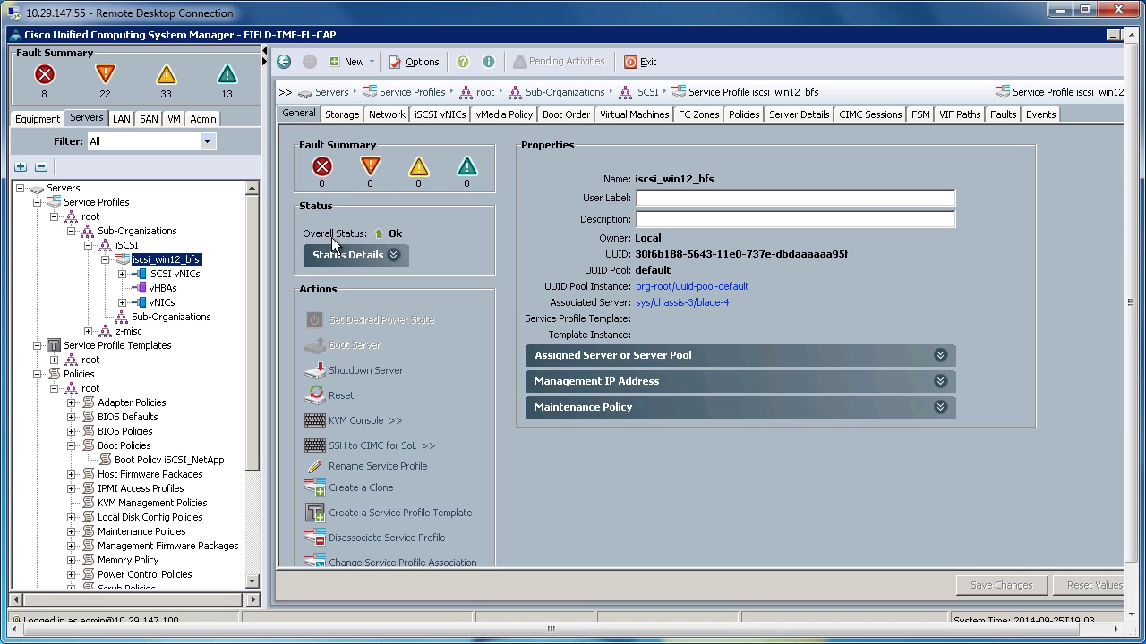